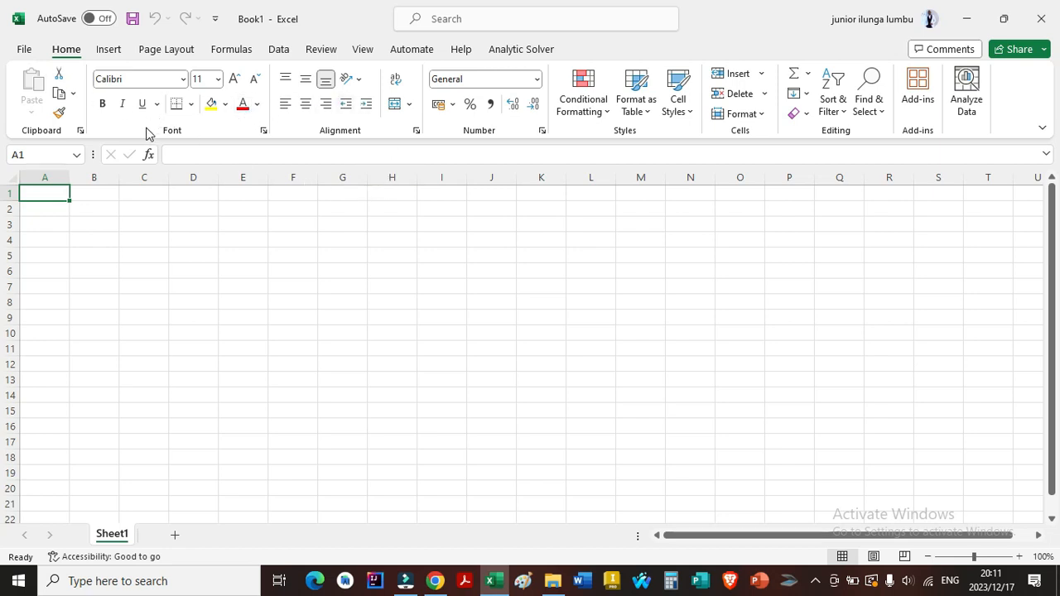
Merge and center cells C4:I5 and apply outside borders to the merged cell
{"action": "left_click", "coordinate": [112, 272]}
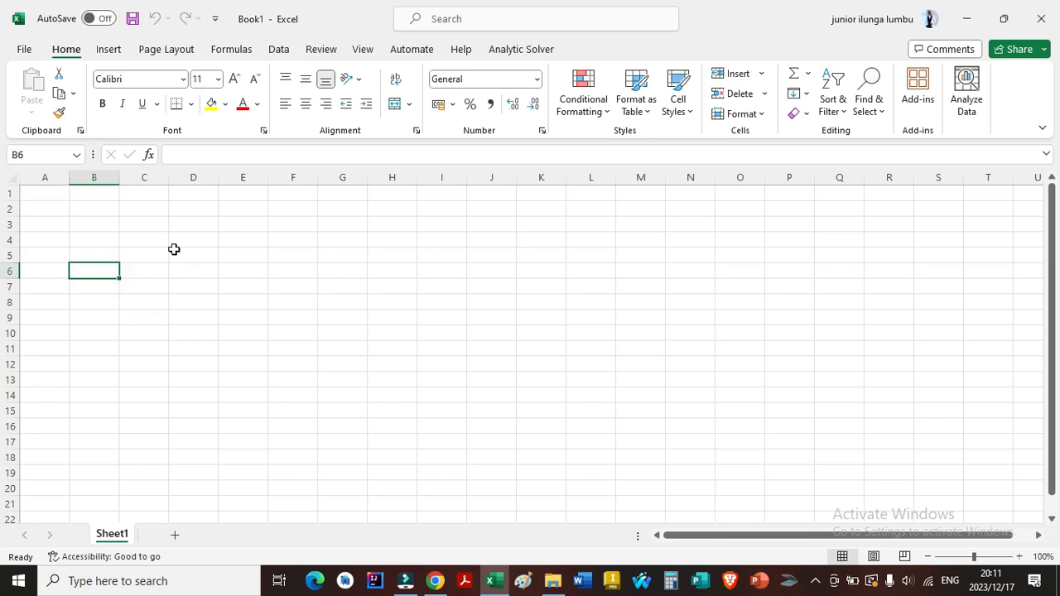
{"action": "left_click_drag", "start_coordinate": [180, 237], "coordinate": [466, 259]}
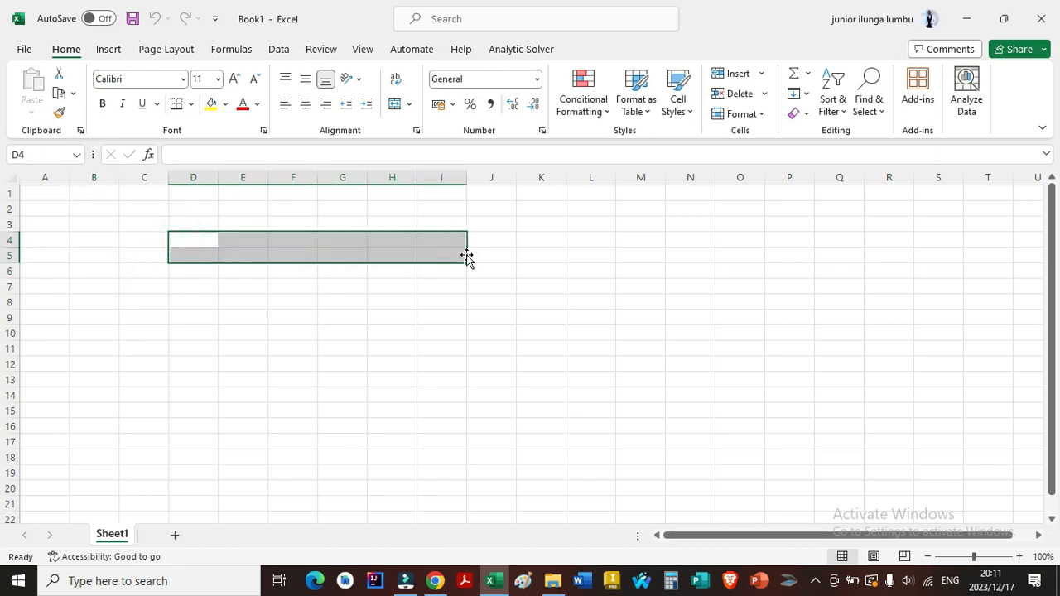
{"action": "left_click", "coordinate": [395, 104]}
{"action": "left_click_drag", "start_coordinate": [149, 242], "coordinate": [293, 258]}
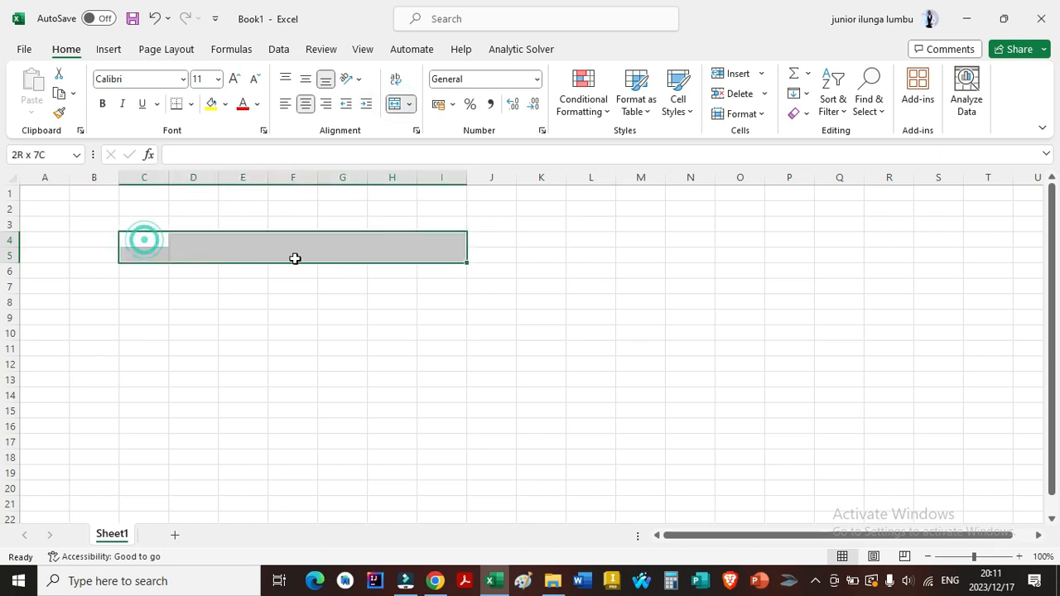
{"action": "left_click", "coordinate": [391, 102]}
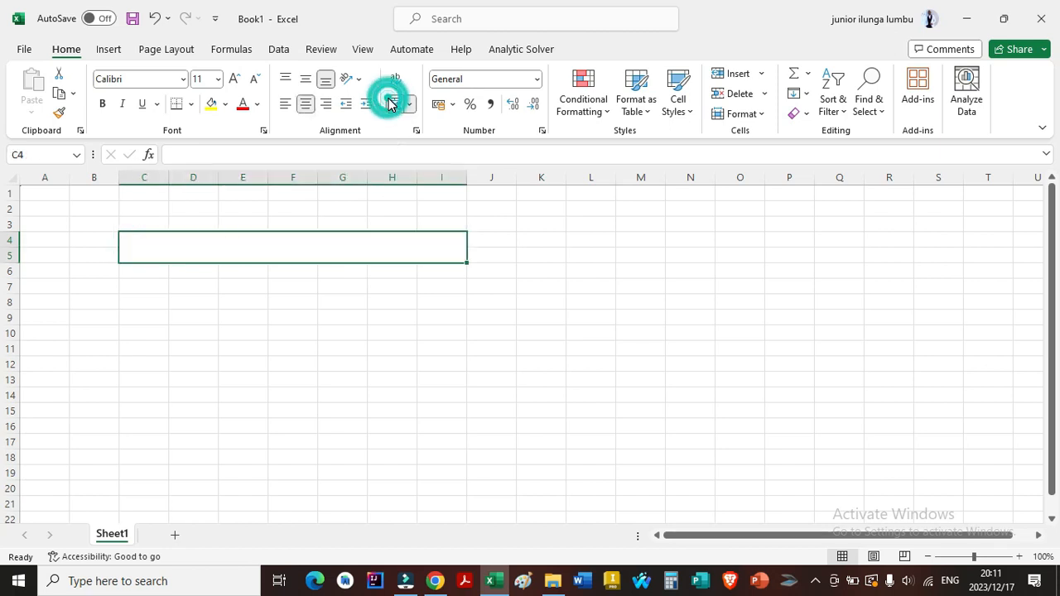
{"action": "left_click", "coordinate": [190, 103]}
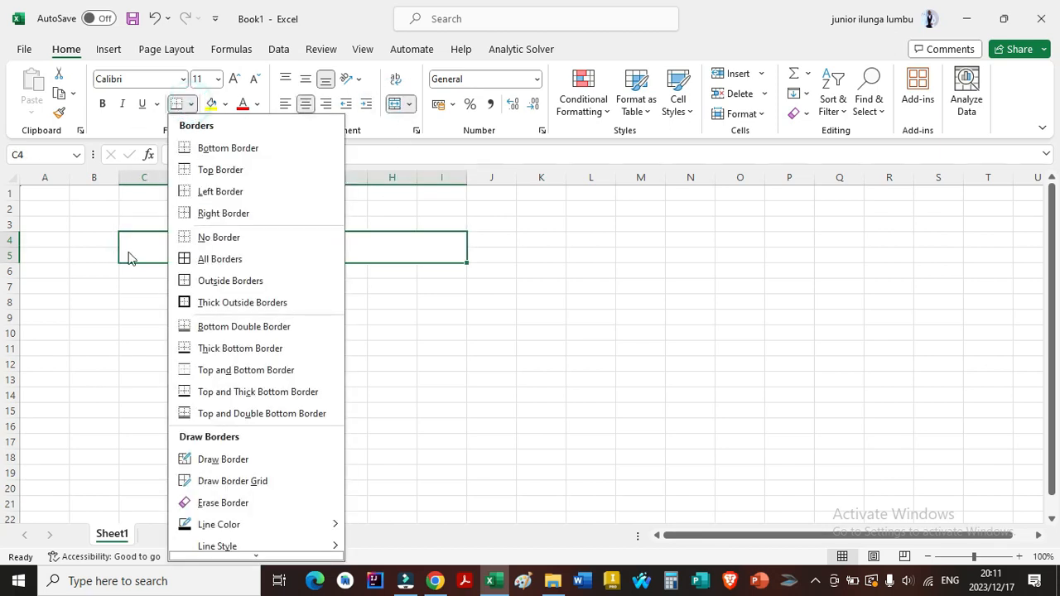
{"action": "left_click", "coordinate": [213, 282]}
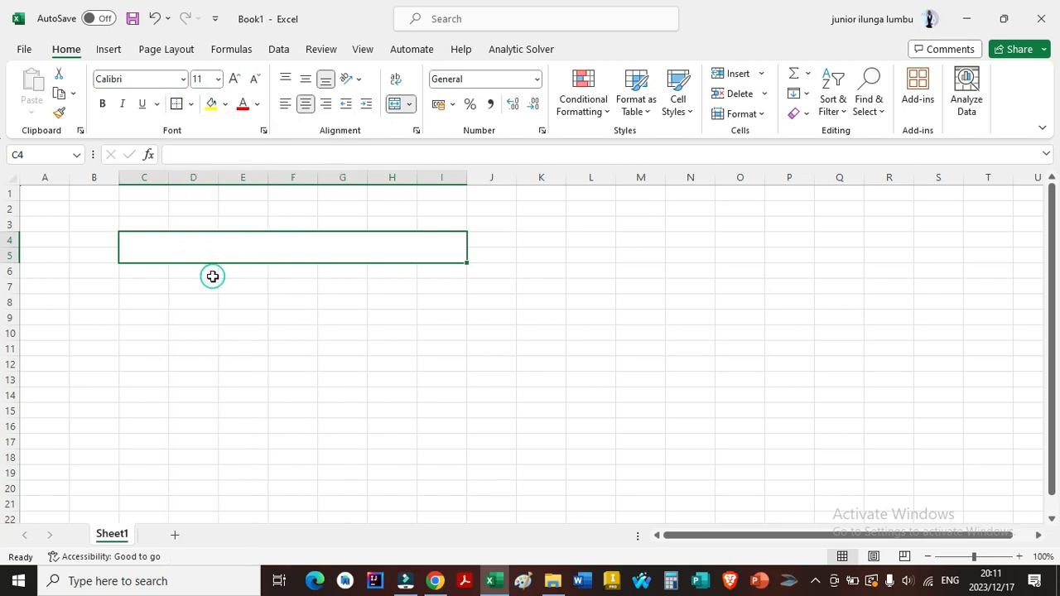
Enter the title "Dollar to Rand Variation" in the merged cell C4:I5
{"action": "type", "text": "Rand"}
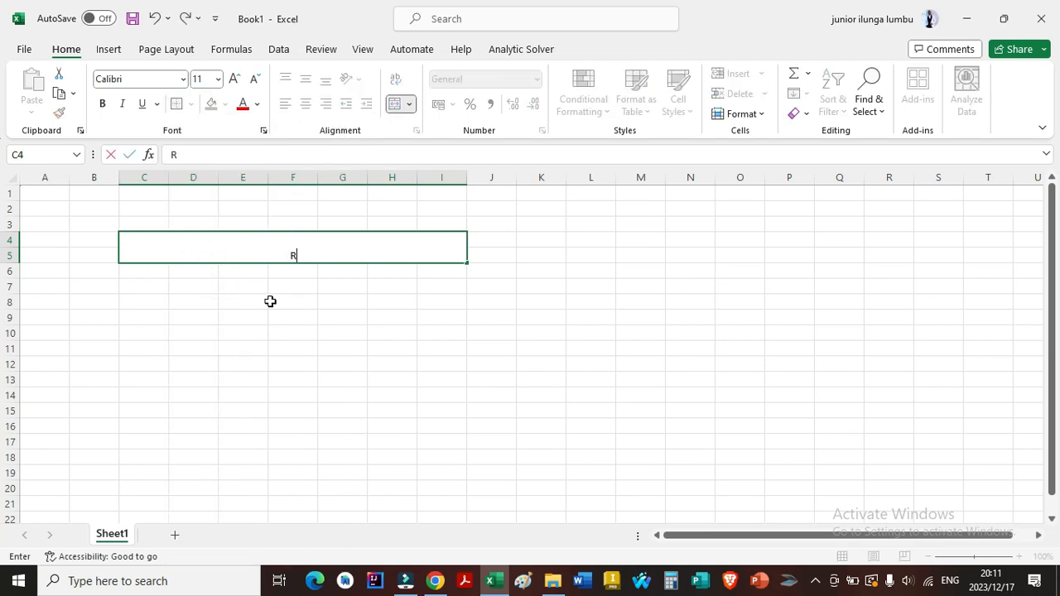
{"action": "key", "text": "BackSpace"}
{"action": "key", "text": "BackSpace"}
{"action": "key", "text": "BackSpace"}
{"action": "key", "text": "BackSpace"}
{"action": "type", "text": "Dollar to Rand"}
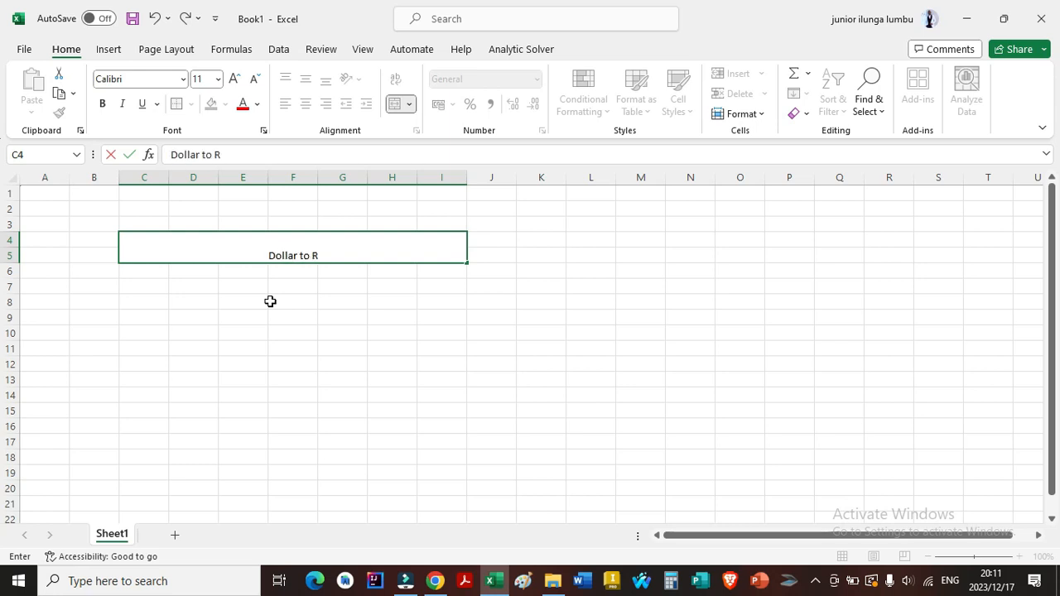
{"action": "type", "text": " V"}
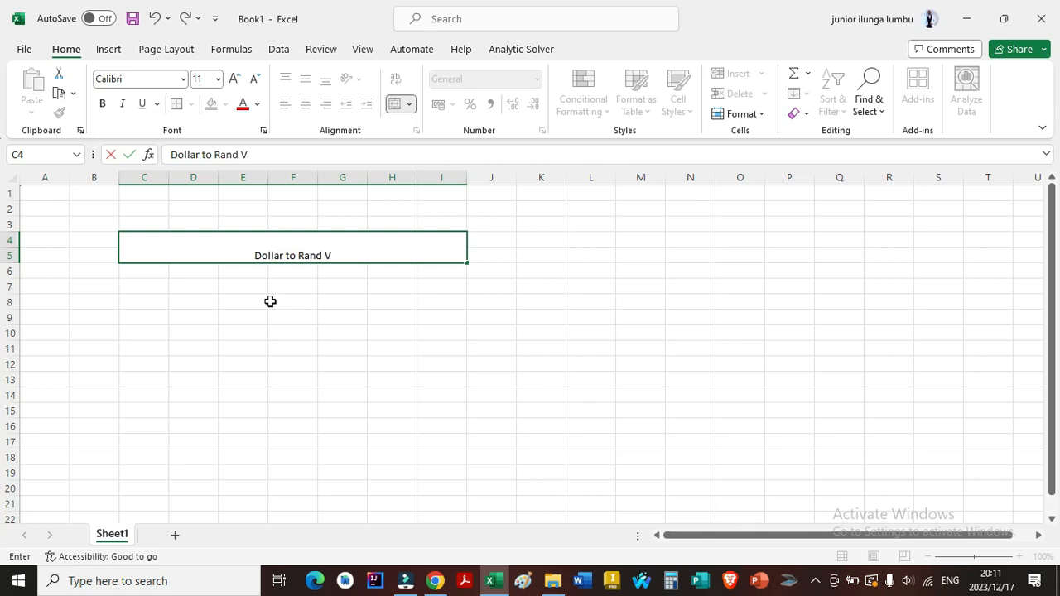
{"action": "type", "text": "ariation"}
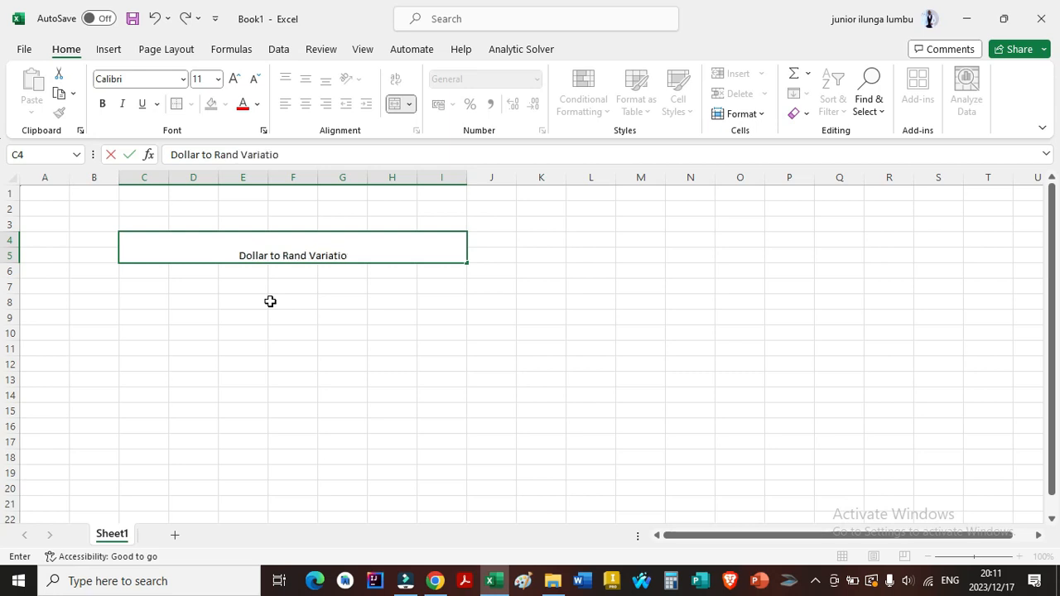
{"action": "left_click", "coordinate": [356, 346]}
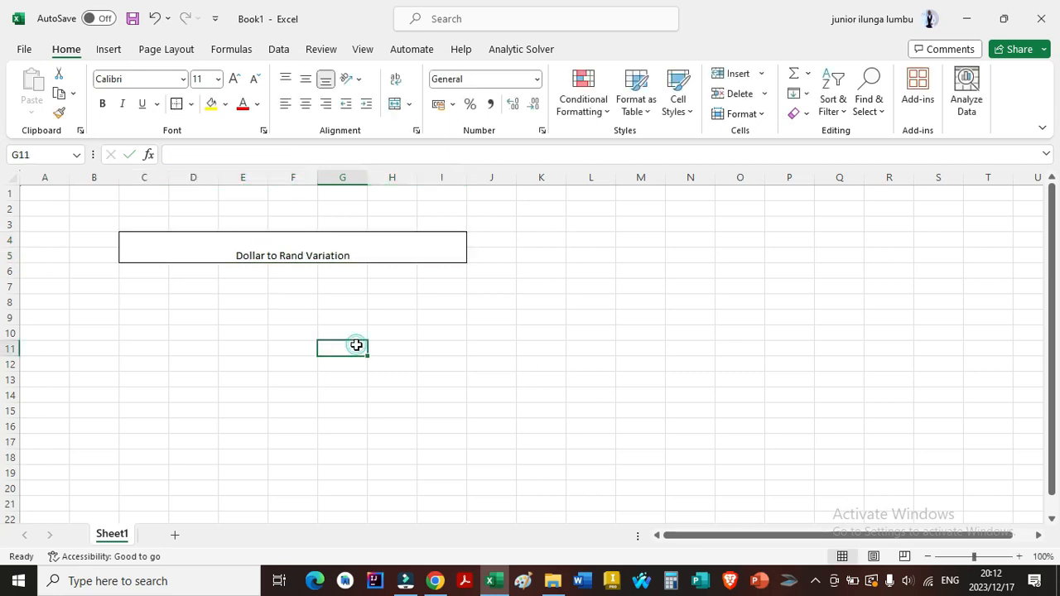
Middle-align the title vertically in its cell and set its font to Arial
{"action": "left_click", "coordinate": [320, 249]}
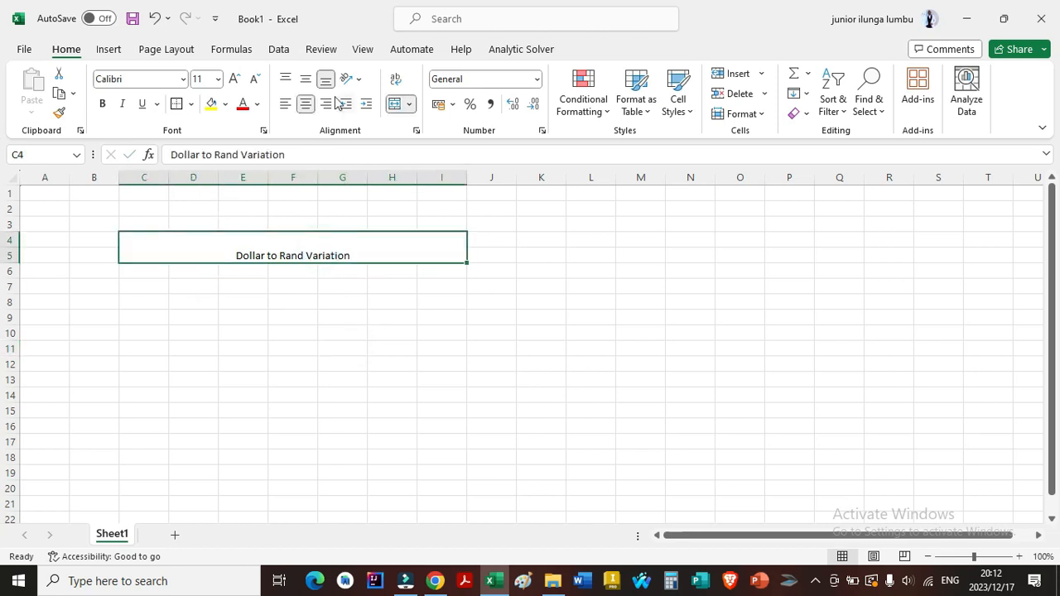
{"action": "left_click", "coordinate": [306, 79]}
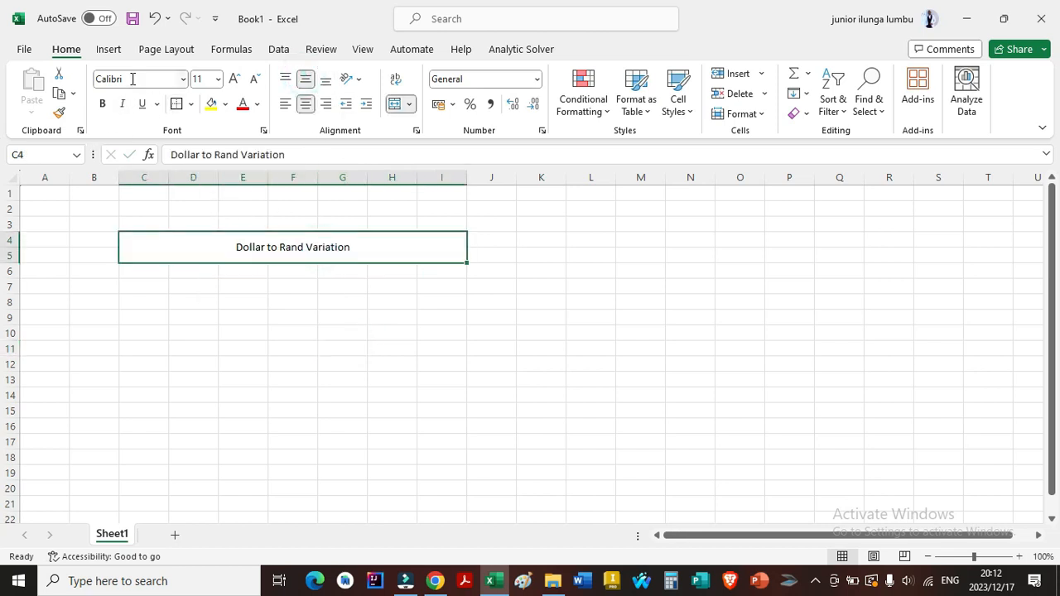
{"action": "left_click", "coordinate": [132, 79]}
{"action": "type", "text": "Ar"}
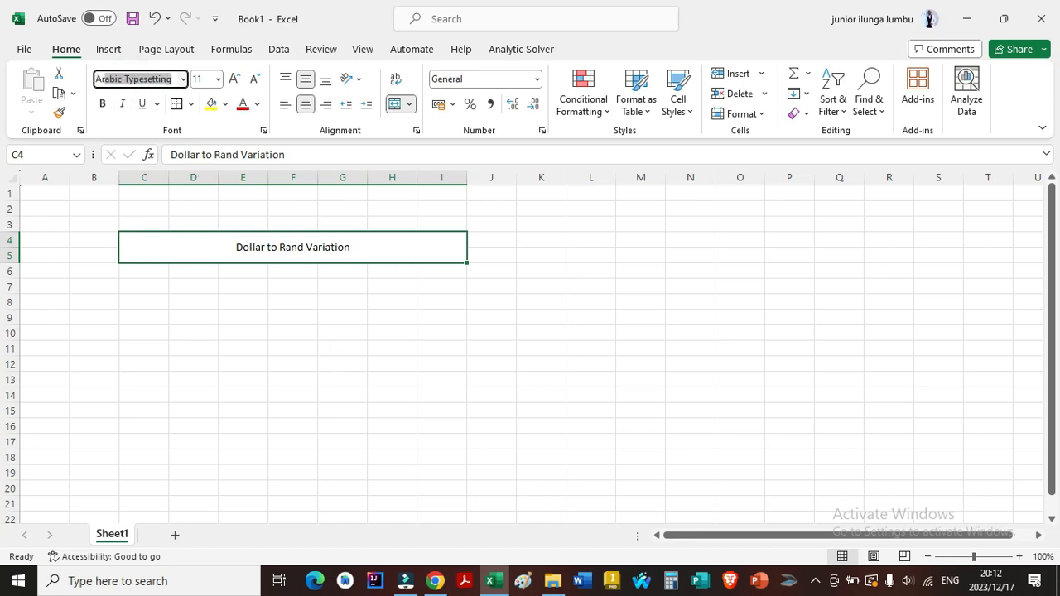
{"action": "type", "text": "i"}
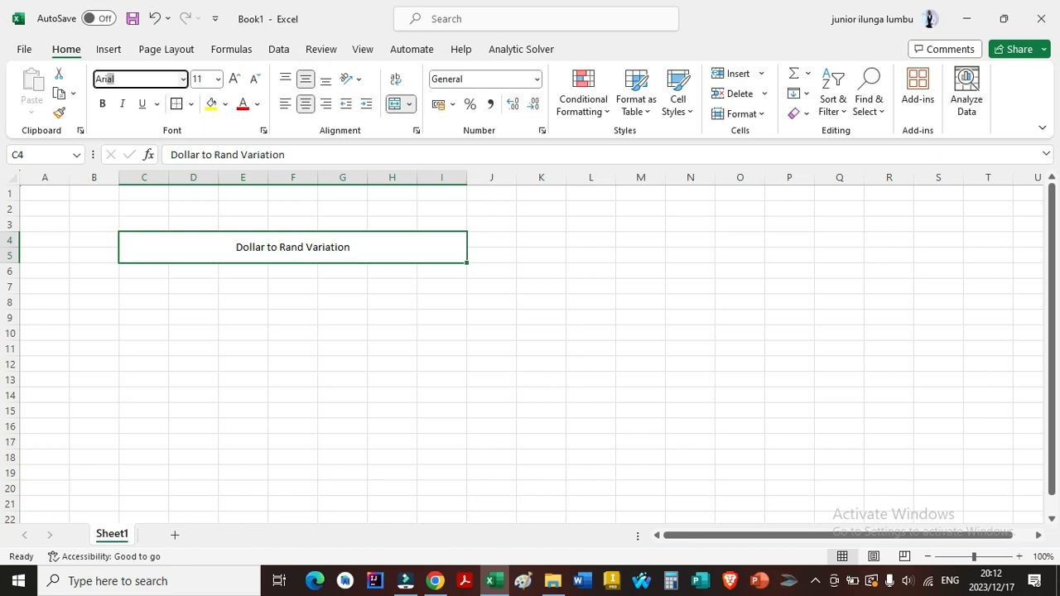
{"action": "type", "text": "al"}
{"action": "key", "text": "Return"}
Make the title bold and increase its font size to 14
{"action": "left_click", "coordinate": [355, 250]}
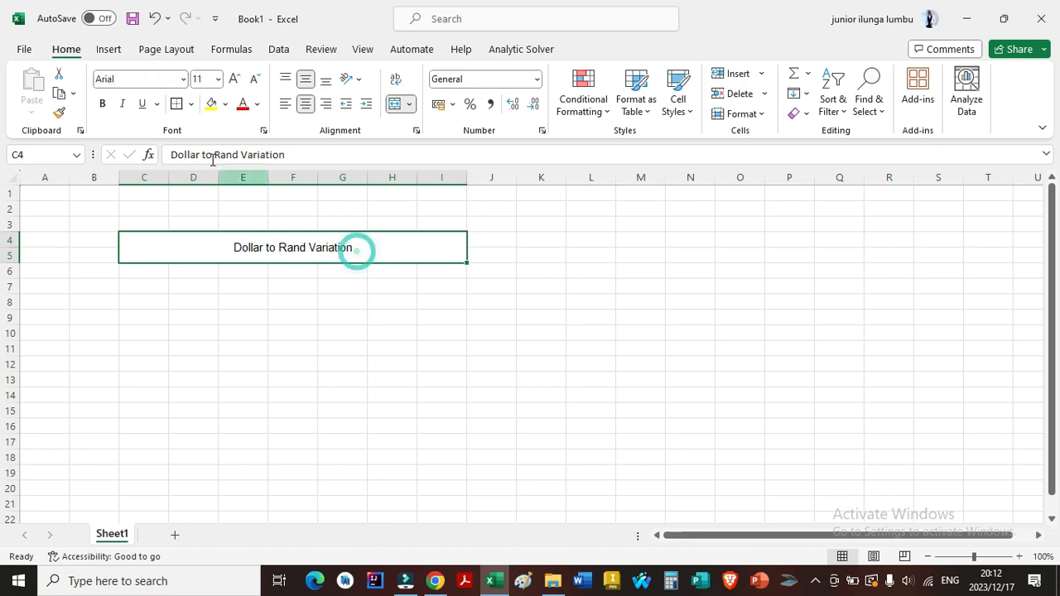
{"action": "left_click", "coordinate": [102, 104]}
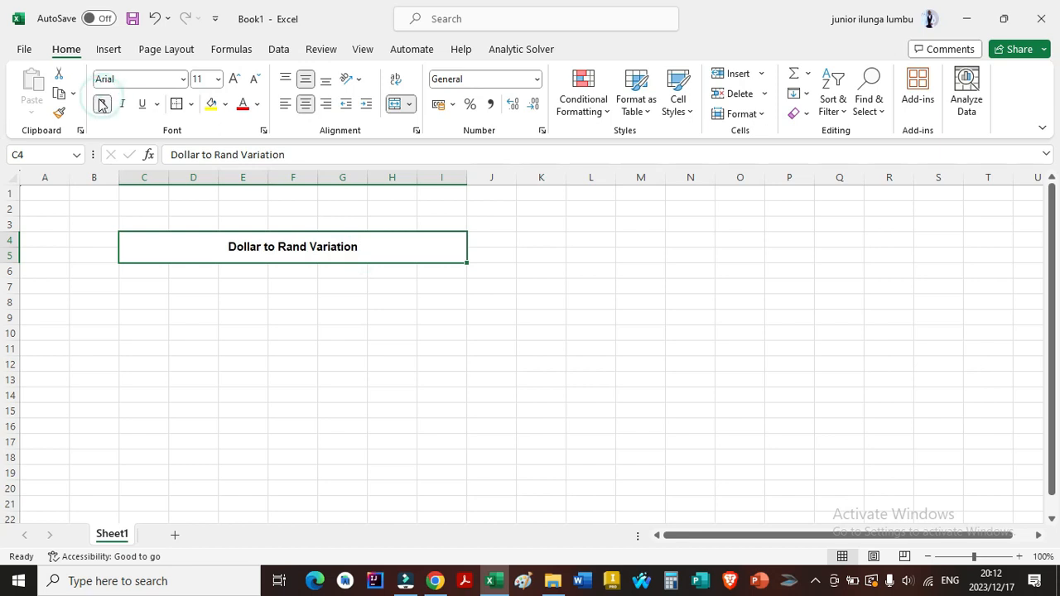
{"action": "left_click", "coordinate": [234, 81]}
{"action": "left_click", "coordinate": [236, 80]}
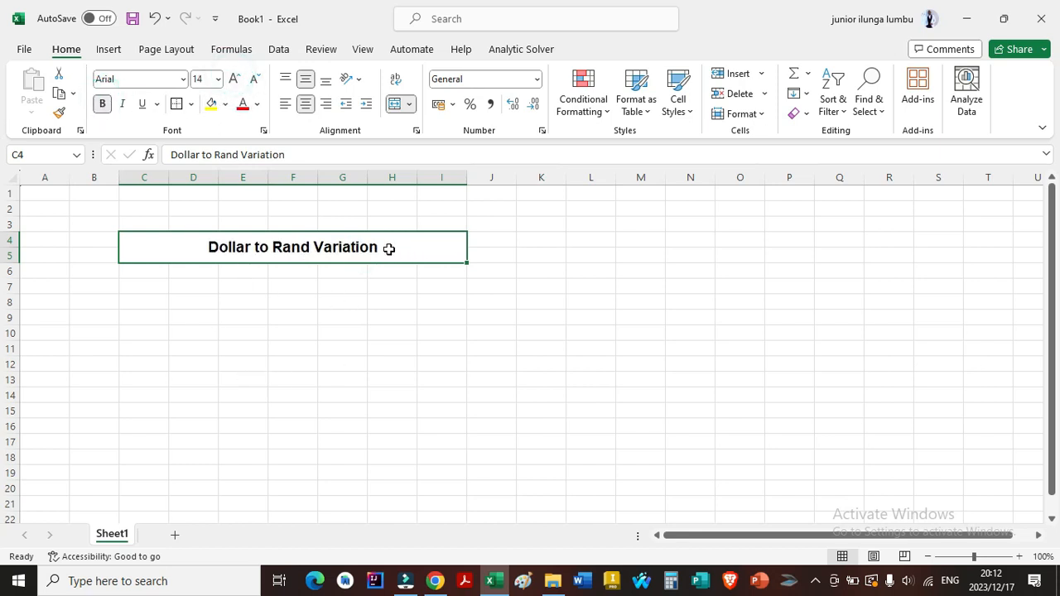
{"action": "left_click", "coordinate": [326, 330]}
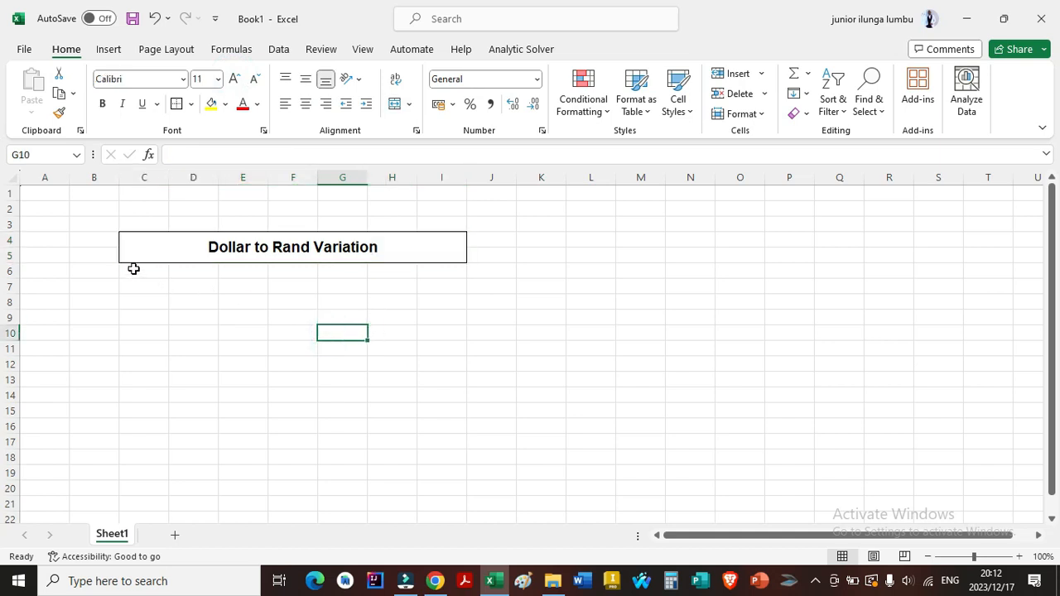
Merge and center cells C6:C7 below the title and apply outside borders
{"action": "left_click_drag", "start_coordinate": [139, 271], "coordinate": [146, 289]}
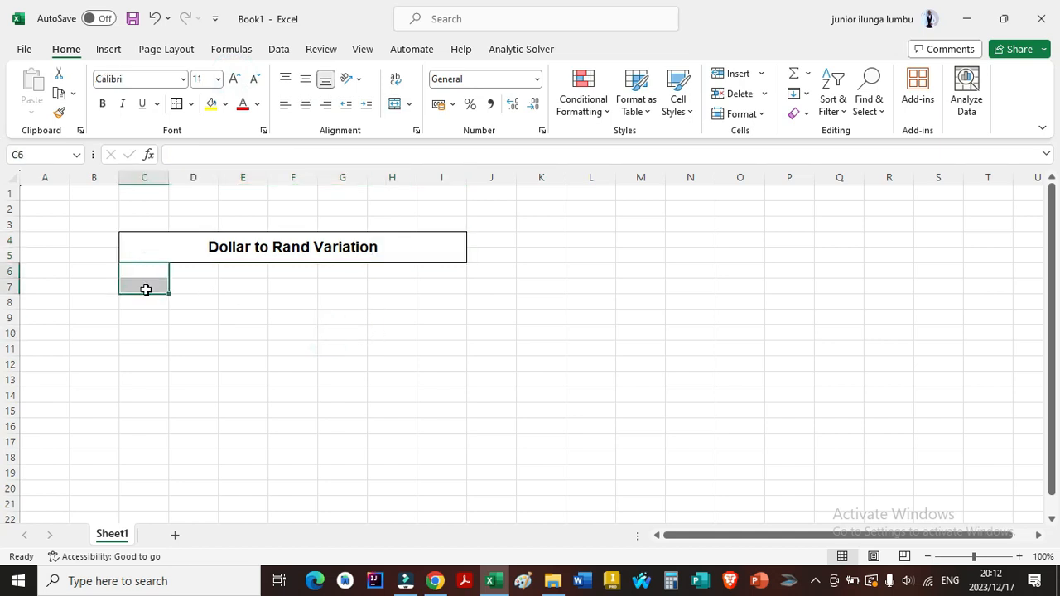
{"action": "left_click", "coordinate": [394, 102]}
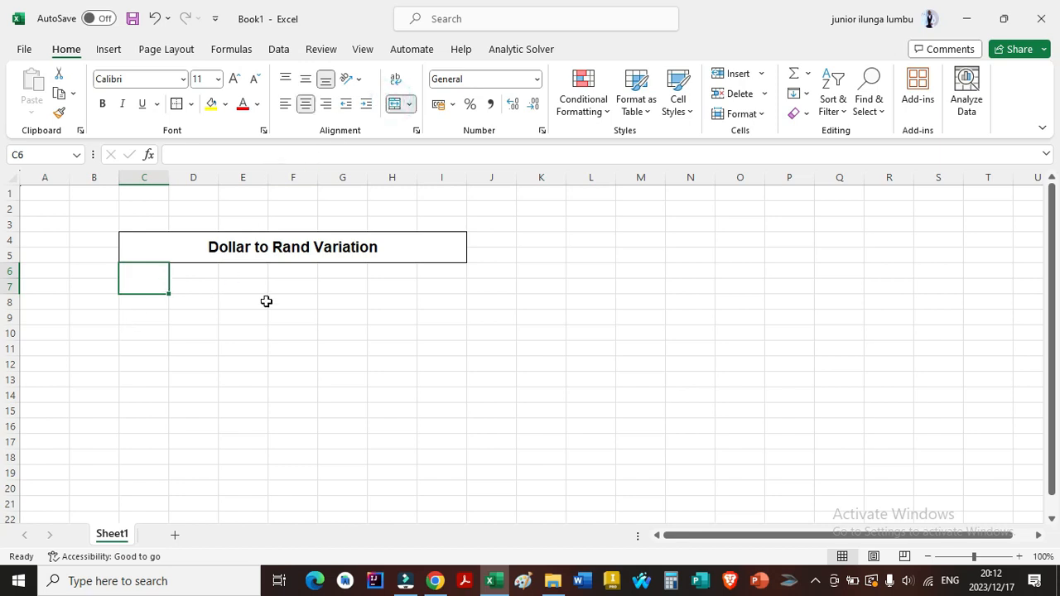
{"action": "left_click", "coordinate": [396, 320]}
{"action": "left_click", "coordinate": [149, 281]}
{"action": "left_click", "coordinate": [176, 105]}
Set the font of the merged cell C6:C7 to Arial, size 12
{"action": "left_click", "coordinate": [132, 80]}
{"action": "type", "text": "Ar"}
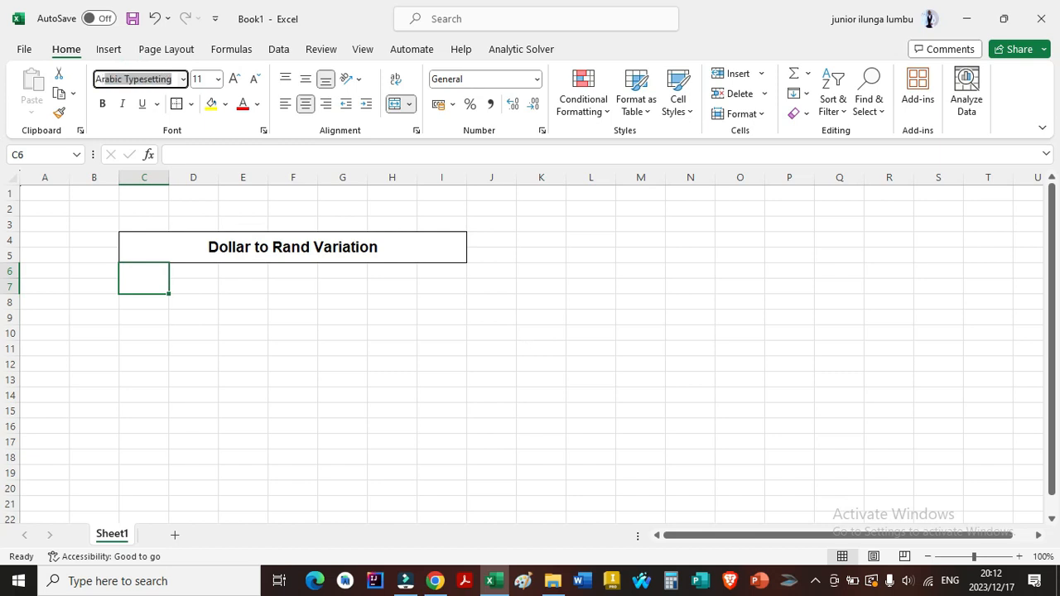
{"action": "type", "text": "ial"}
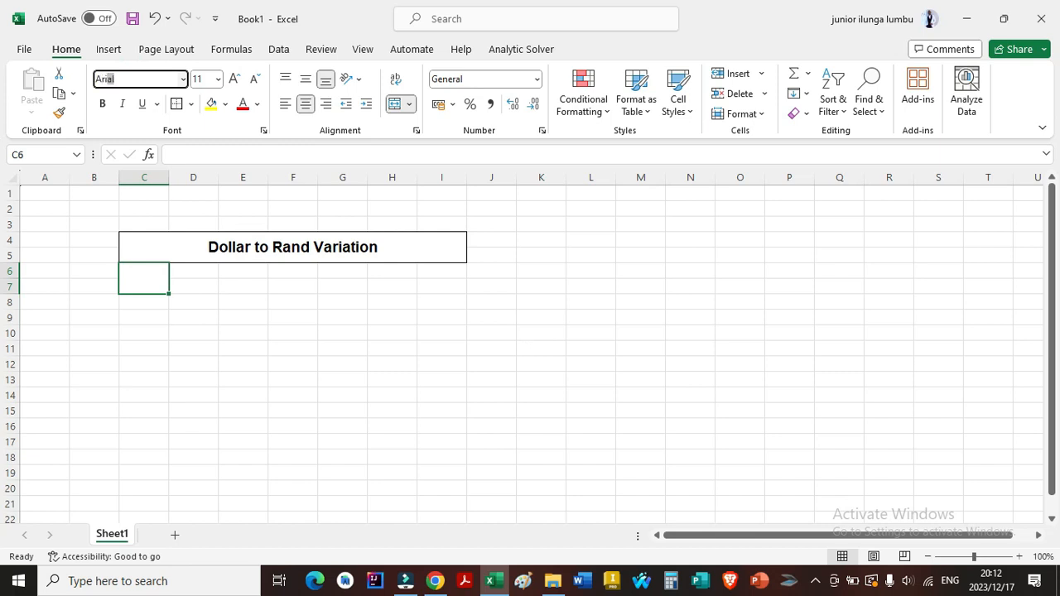
{"action": "left_click", "coordinate": [254, 79]}
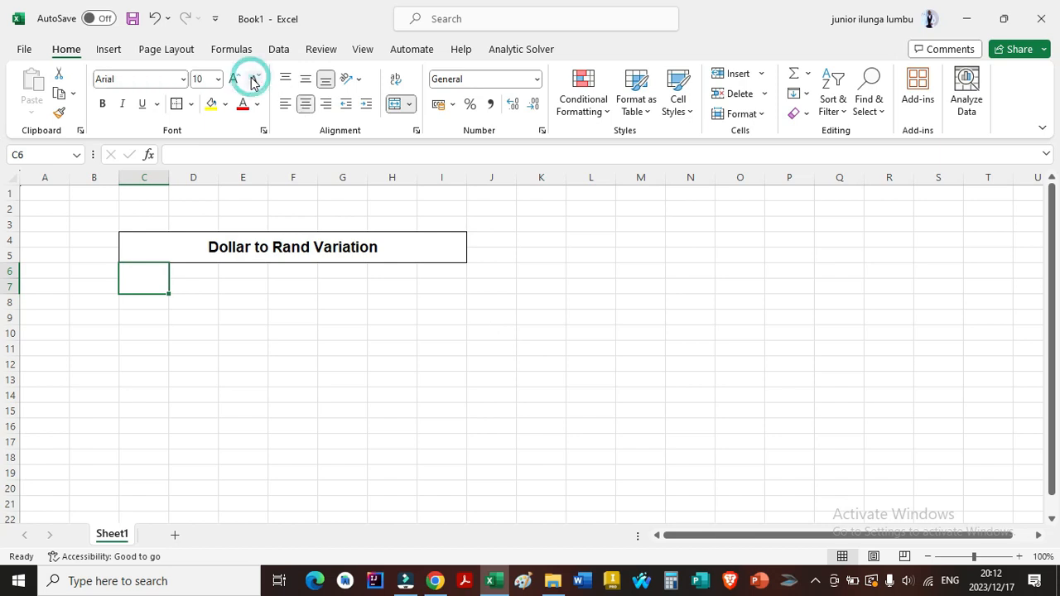
{"action": "left_click", "coordinate": [234, 79]}
{"action": "left_click", "coordinate": [232, 79]}
{"action": "left_click", "coordinate": [230, 79]}
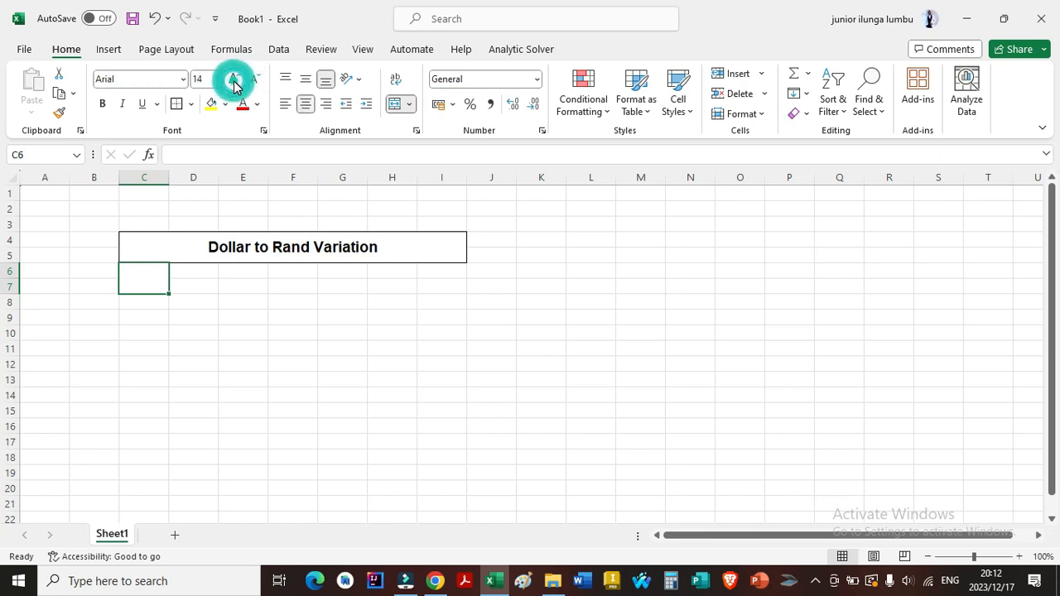
{"action": "left_click", "coordinate": [257, 82]}
{"action": "left_click", "coordinate": [241, 331]}
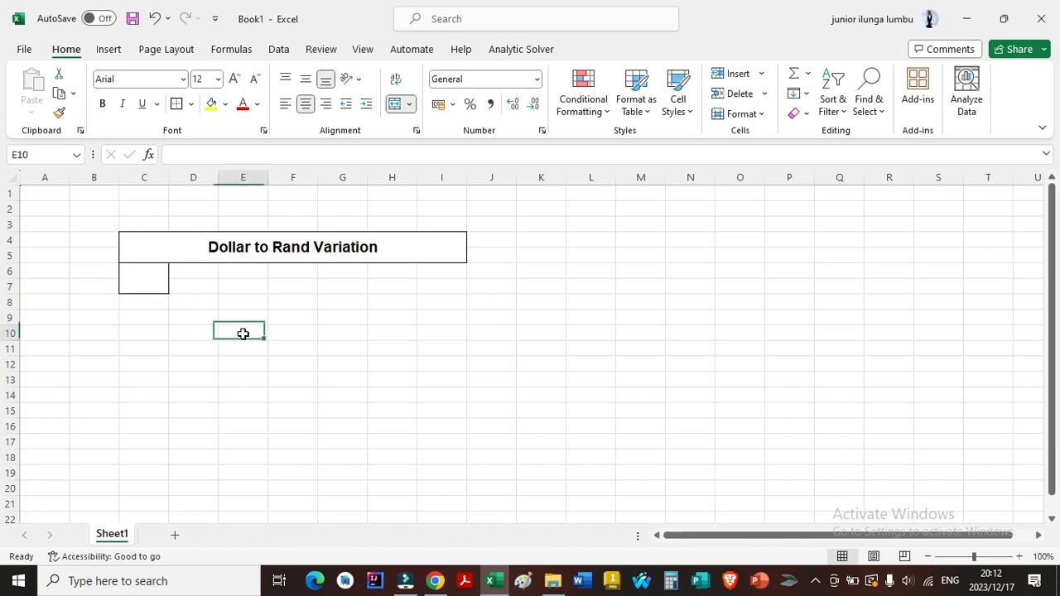
Fill the bordered merged cell C6 down through row 9 and across to column D
{"action": "left_click", "coordinate": [135, 277]}
{"action": "left_click_drag", "start_coordinate": [169, 293], "coordinate": [162, 321]}
{"action": "left_click", "coordinate": [158, 375]}
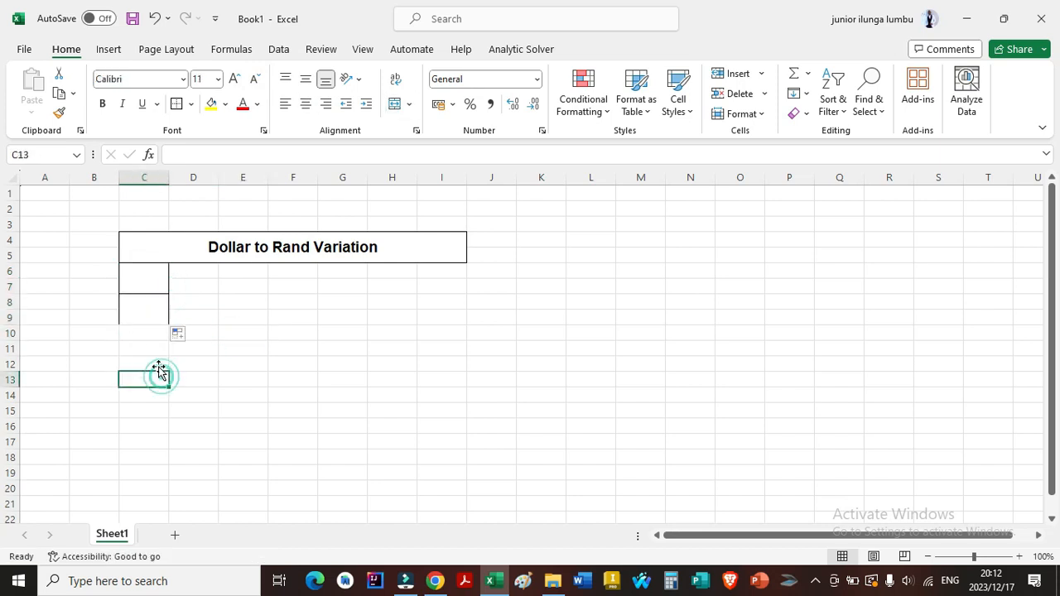
{"action": "left_click", "coordinate": [143, 279]}
{"action": "mouse_move", "coordinate": [145, 278]}
{"action": "left_mouse_down"}
{"action": "mouse_move", "coordinate": [169, 325]}
{"action": "mouse_move", "coordinate": [207, 324]}
{"action": "left_mouse_up"}
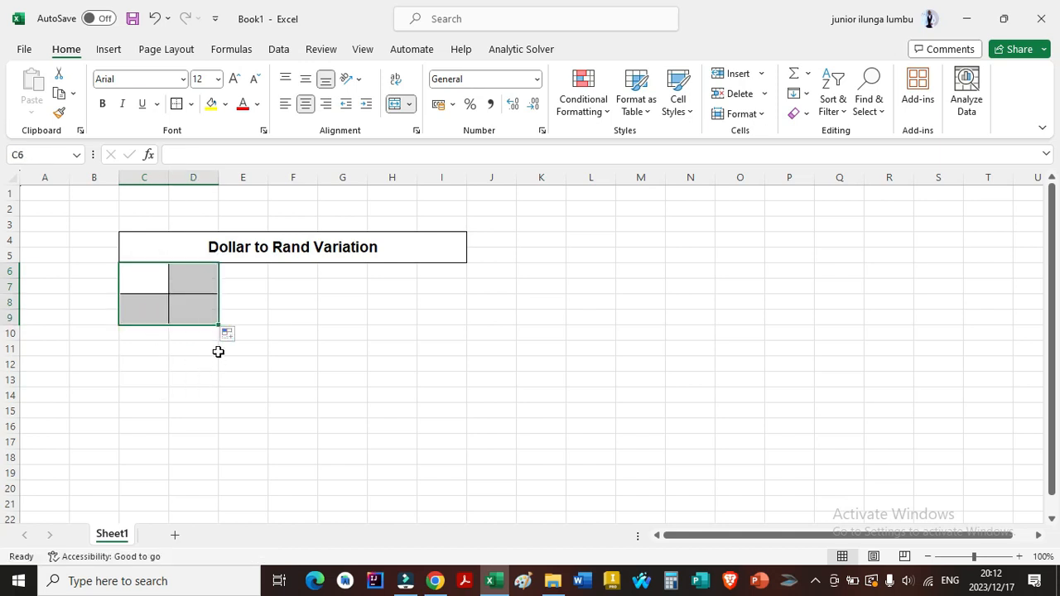
Extend the bordered merged cells across to column H and middle-align the whole range C6:H9 vertically
{"action": "left_click_drag", "start_coordinate": [196, 274], "coordinate": [407, 319]}
{"action": "left_click", "coordinate": [358, 356]}
{"action": "left_click", "coordinate": [350, 377]}
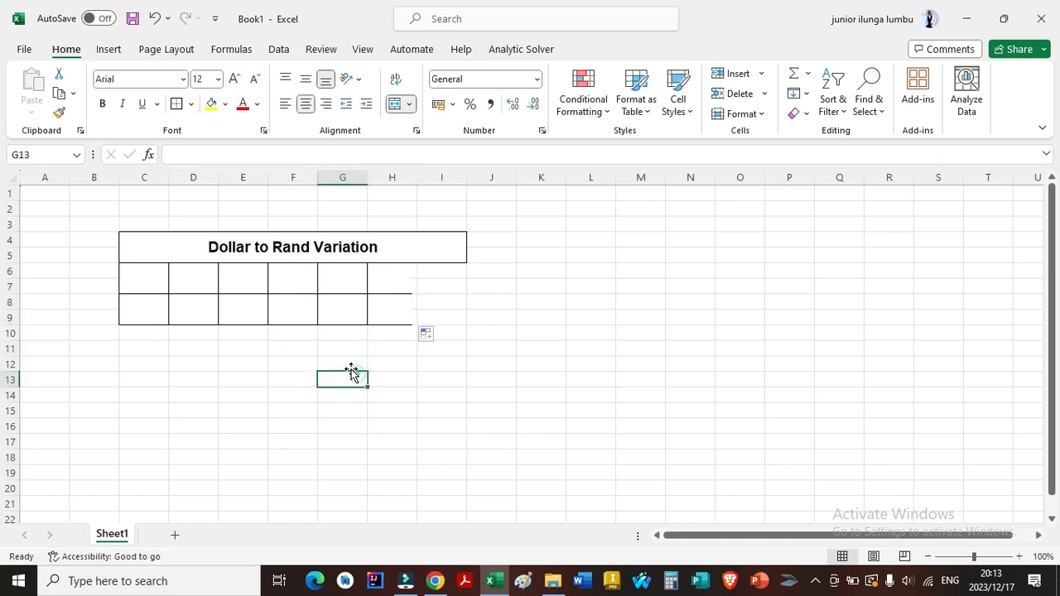
{"action": "left_click_drag", "start_coordinate": [142, 270], "coordinate": [386, 315]}
{"action": "left_click", "coordinate": [303, 79]}
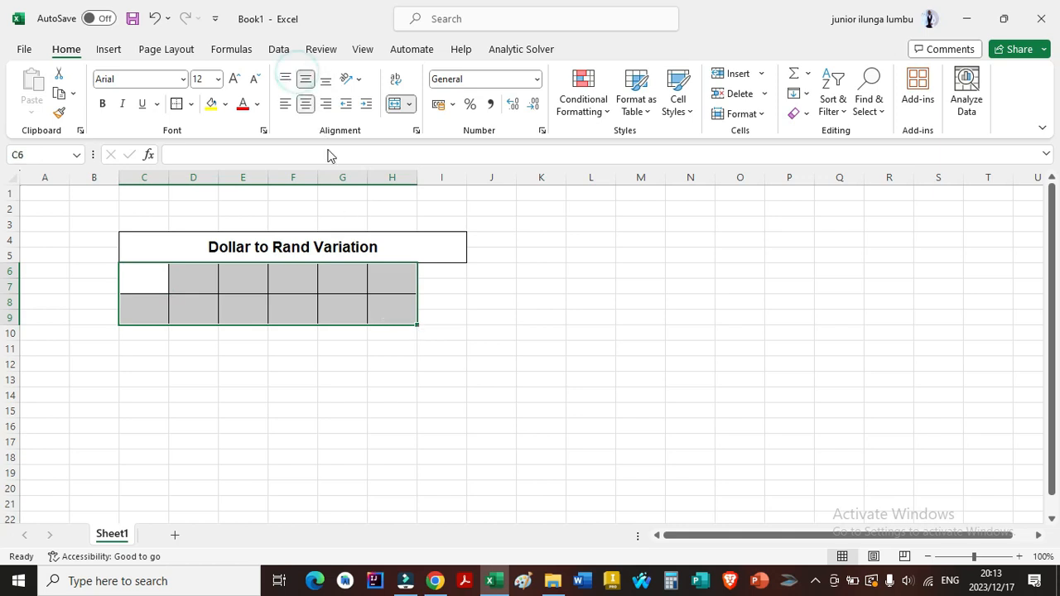
Enter the row labels "Year" in C6 and "Dollar" in C8
{"action": "left_click", "coordinate": [142, 286]}
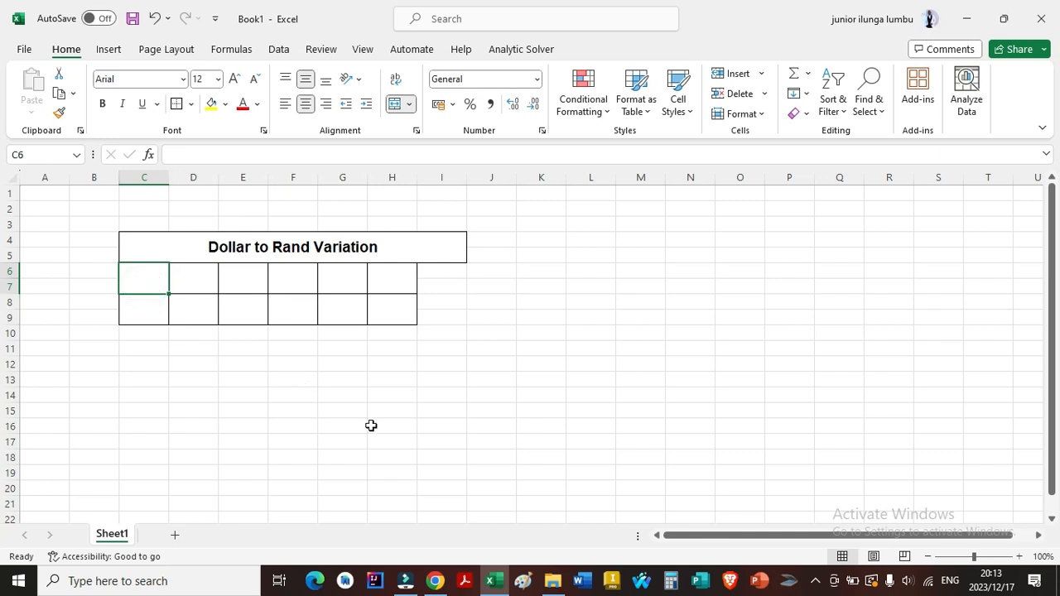
{"action": "type", "text": "Yae"}
{"action": "key", "text": "BackSpace"}
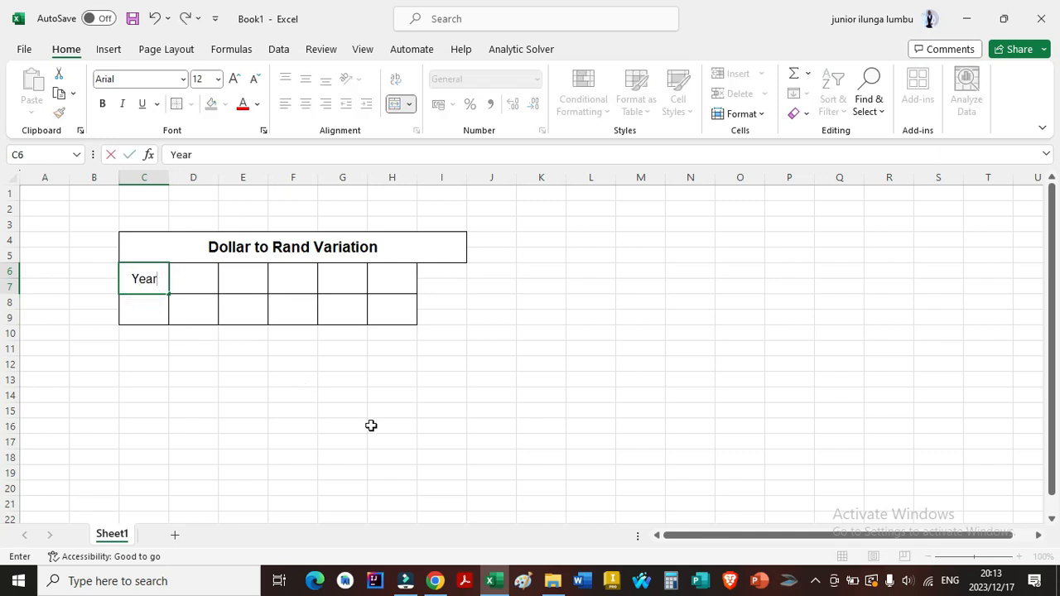
{"action": "key", "text": "Return"}
{"action": "type", "text": "Dollar"}
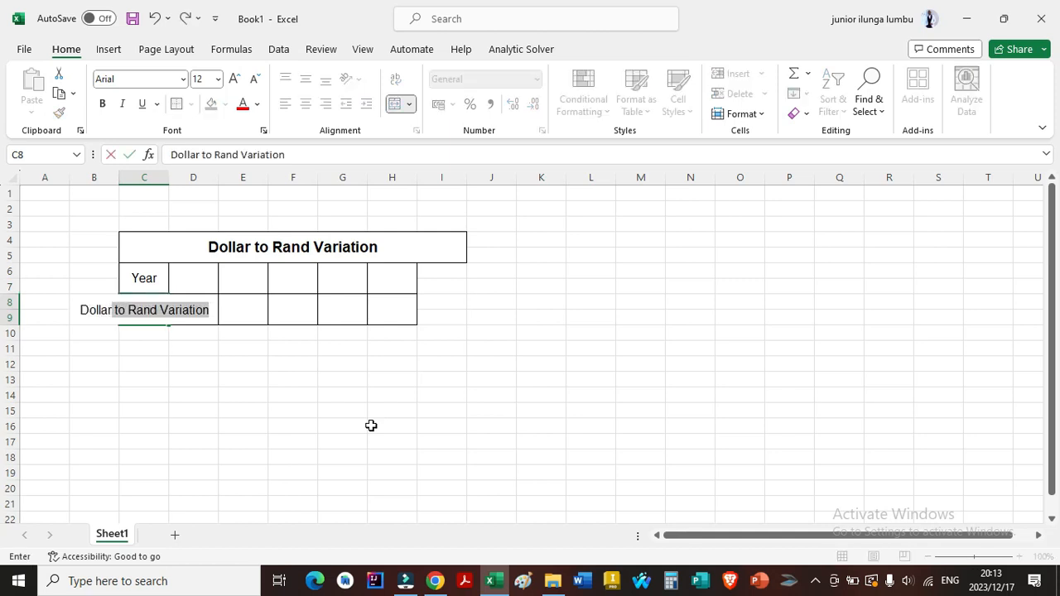
{"action": "key", "text": "BackSpace"}
{"action": "left_click", "coordinate": [343, 440]}
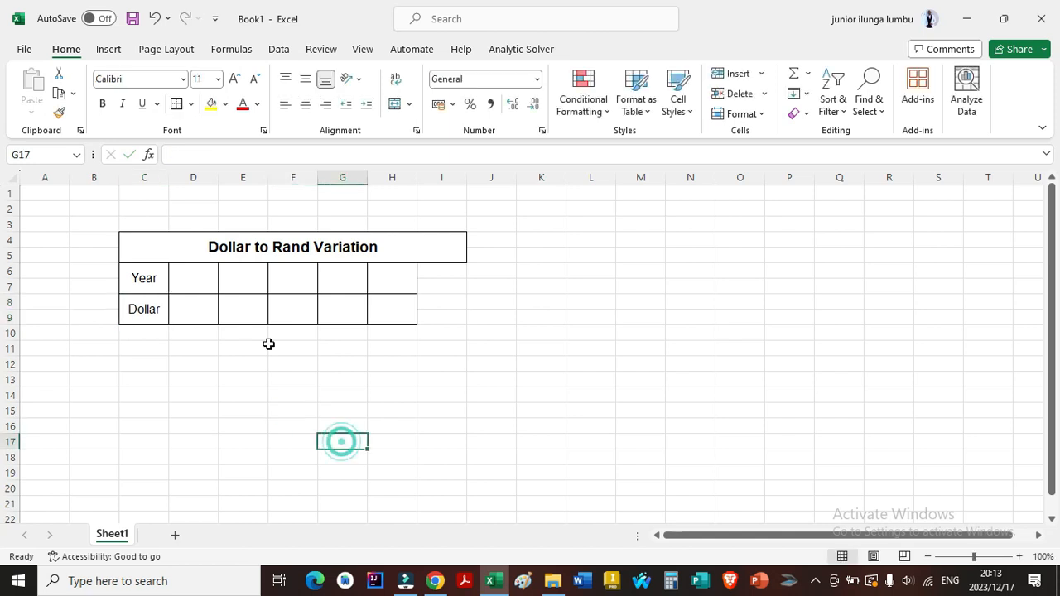
Make the row labels "Year" and "Dollar" in column C bold
{"action": "left_click_drag", "start_coordinate": [132, 279], "coordinate": [132, 304]}
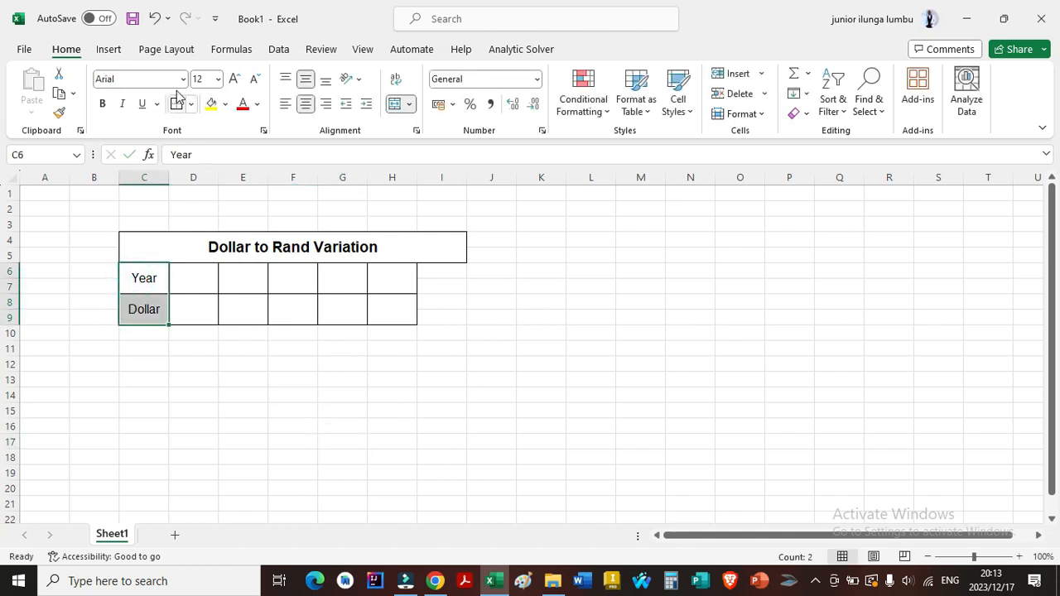
{"action": "left_click", "coordinate": [94, 103]}
{"action": "left_click", "coordinate": [101, 103]}
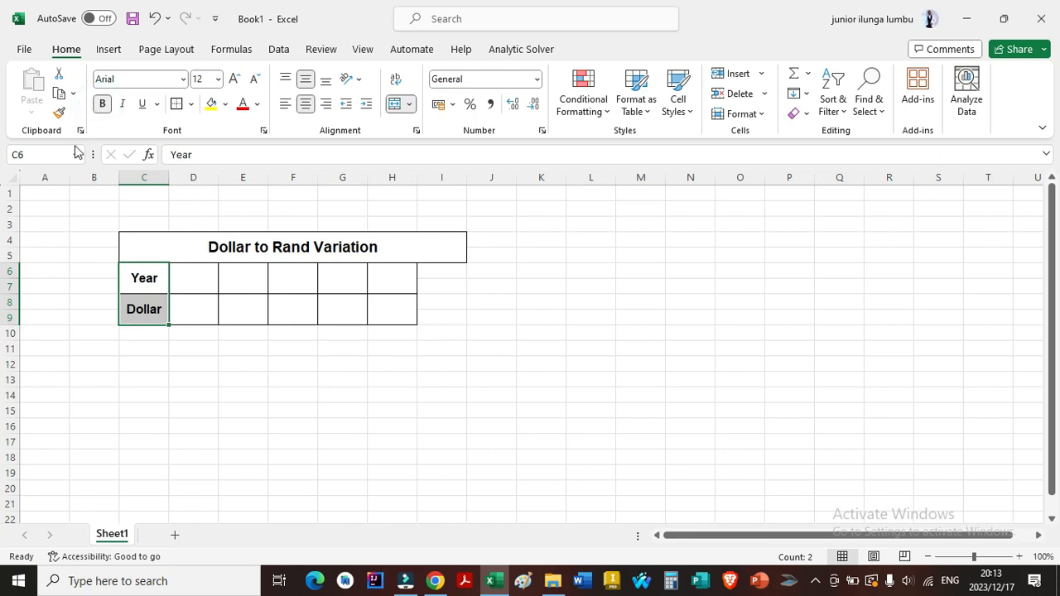
Unmerge the title cell, then merge and center it over C4:H5 with borders so it matches the table's width
{"action": "left_click", "coordinate": [323, 253]}
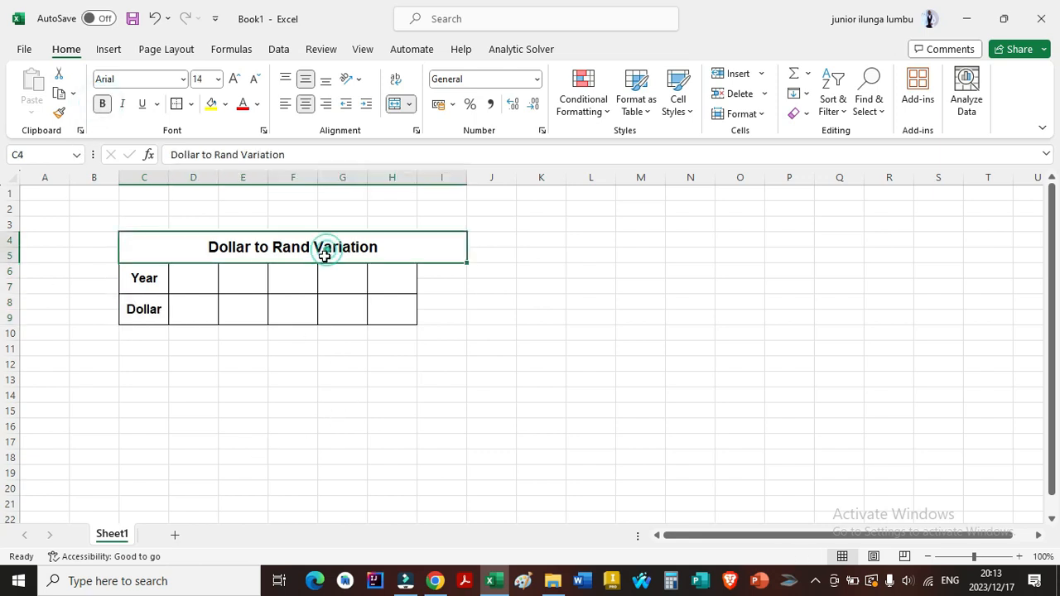
{"action": "left_click", "coordinate": [394, 104]}
{"action": "left_click_drag", "start_coordinate": [130, 239], "coordinate": [393, 256]}
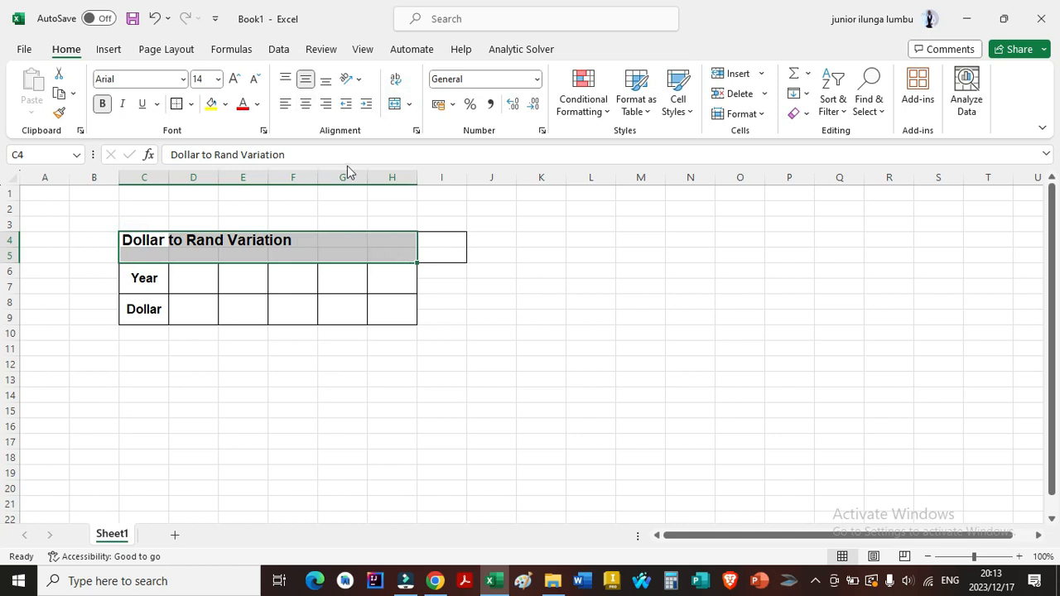
{"action": "left_click", "coordinate": [394, 103]}
{"action": "left_click", "coordinate": [176, 103]}
Clear the formats of the range I3:J7 beside the title to remove the leftover border
{"action": "left_click_drag", "start_coordinate": [414, 214], "coordinate": [436, 270]}
{"action": "left_click_drag", "start_coordinate": [429, 220], "coordinate": [490, 291]}
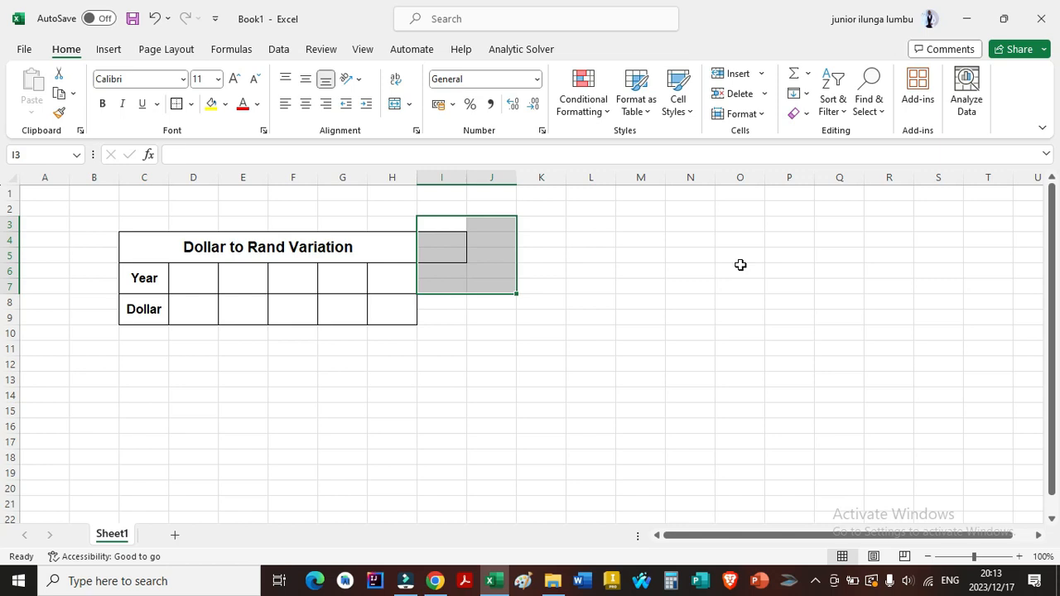
{"action": "left_click", "coordinate": [804, 113]}
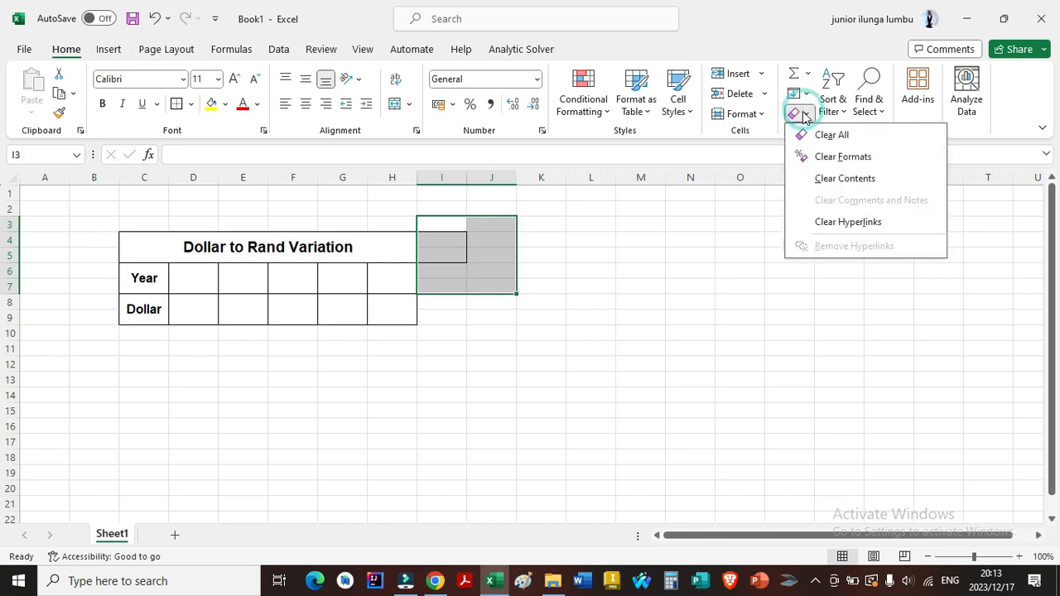
{"action": "left_click", "coordinate": [814, 157]}
{"action": "left_click", "coordinate": [490, 366]}
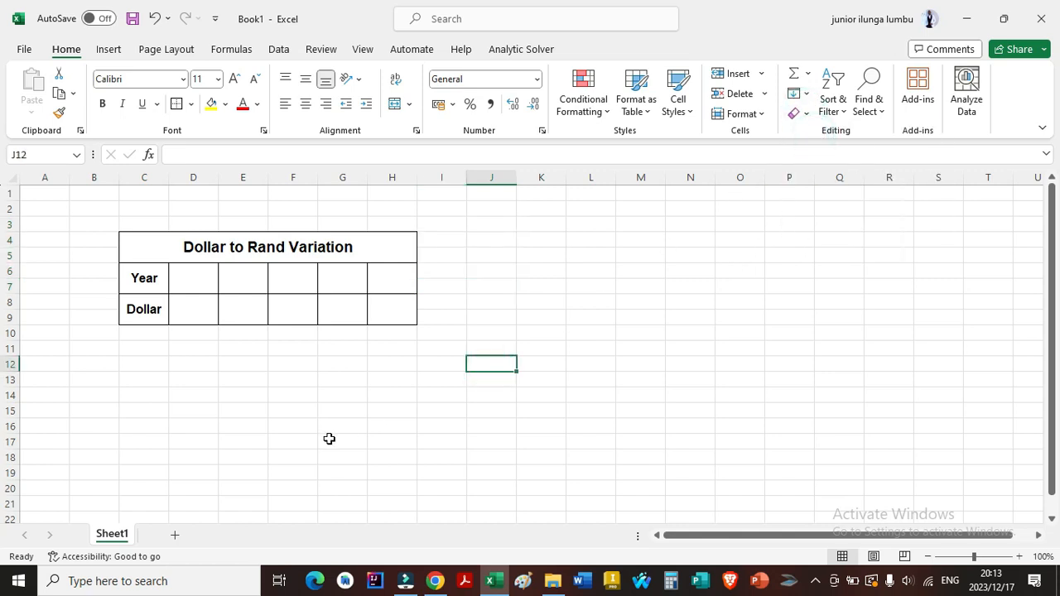
Switch the worksheet to Page Break Preview and extend the print area to column L and row 41
{"action": "left_click", "coordinate": [362, 52]}
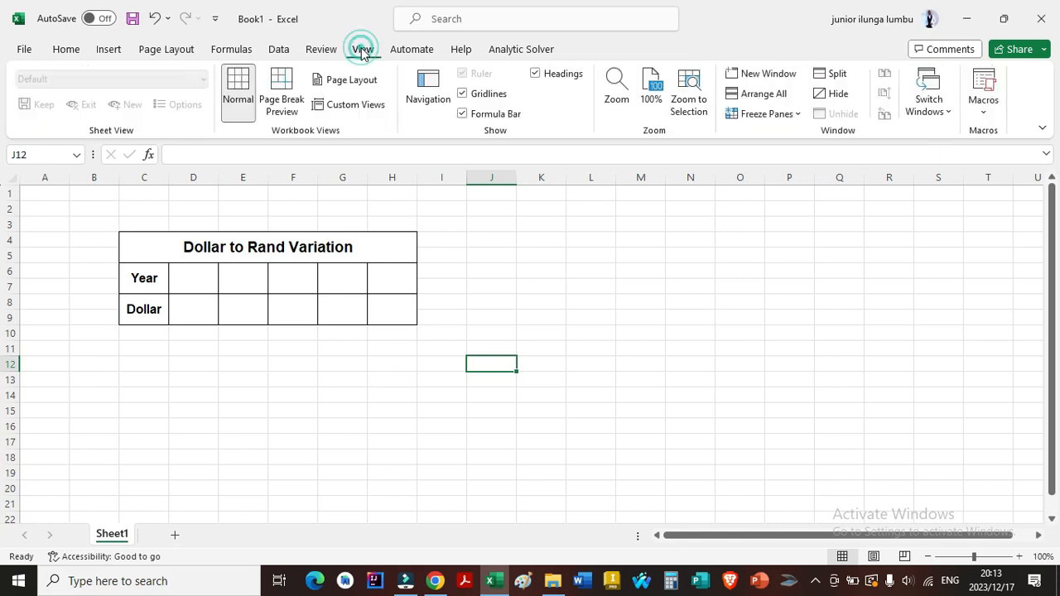
{"action": "left_click", "coordinate": [300, 96]}
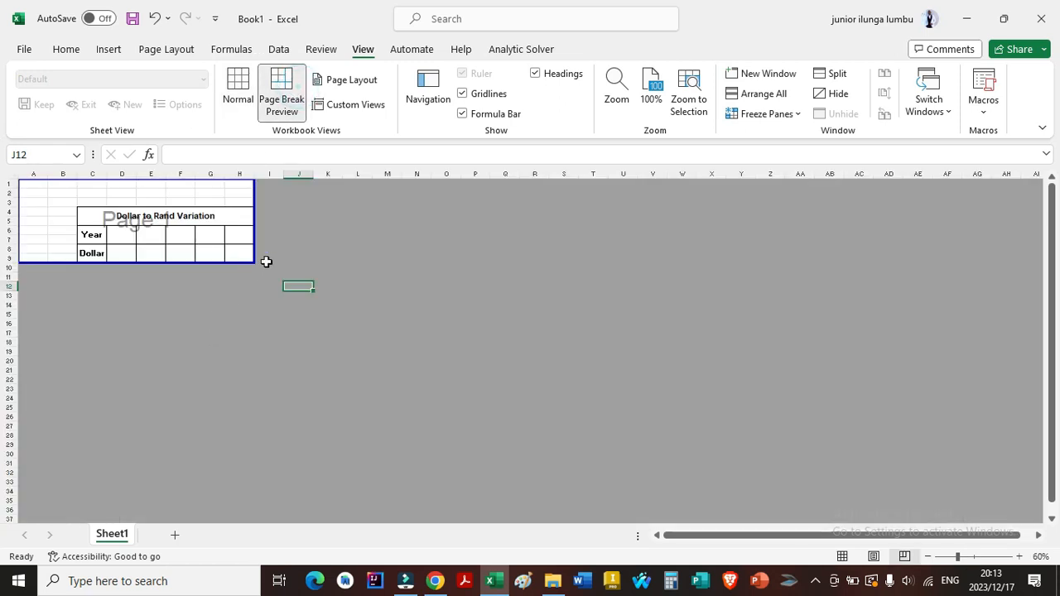
{"action": "left_click_drag", "start_coordinate": [256, 263], "coordinate": [382, 474]}
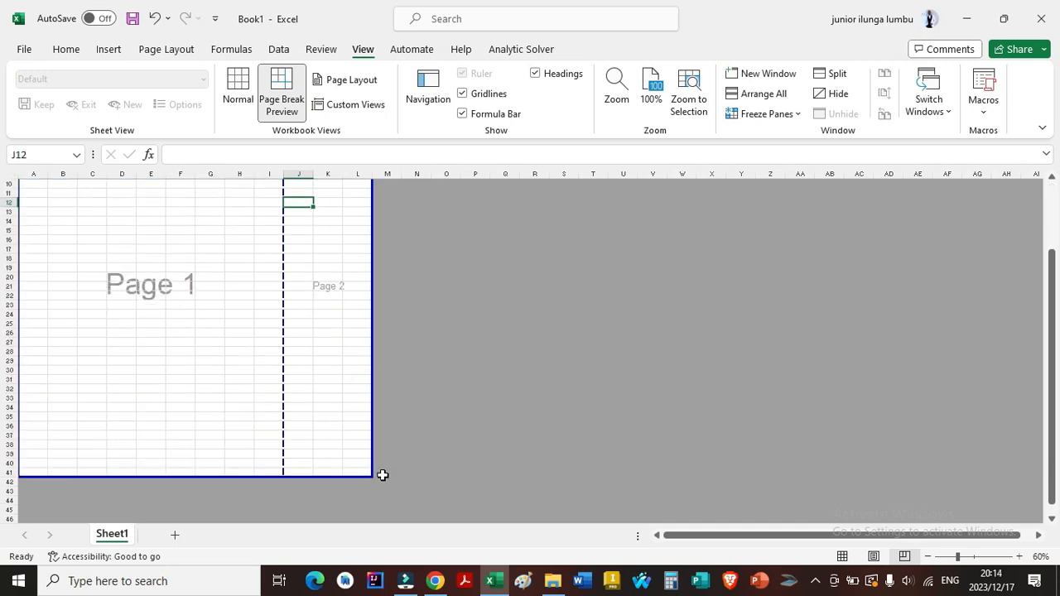
{"action": "scroll", "coordinate": [322, 450], "scroll_direction": "up", "scroll_amount": 3}
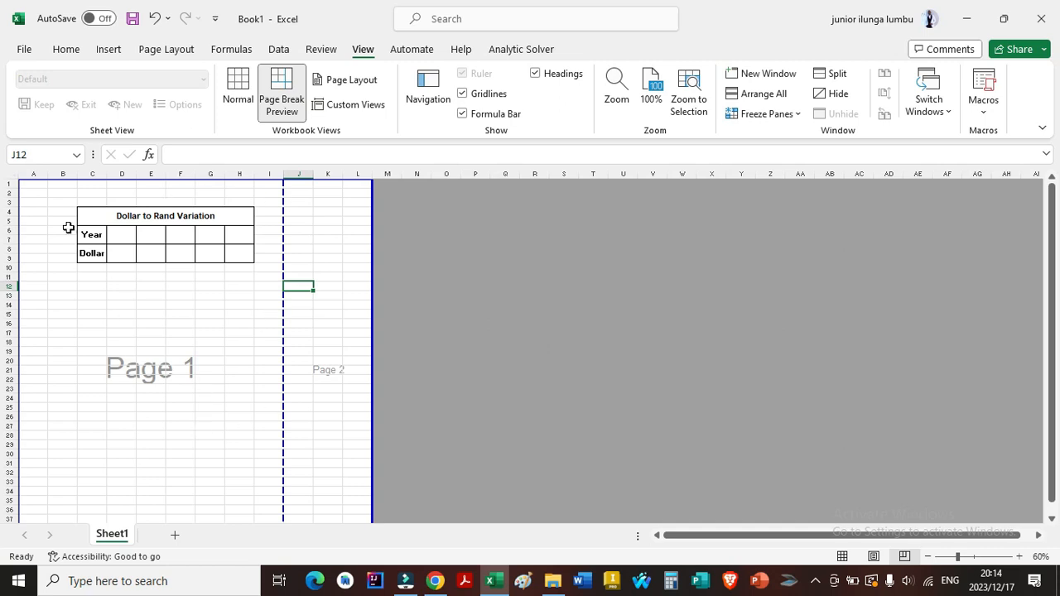
Change the print orientation to Landscape Orientation in the print settings and return to the worksheet
{"action": "left_click", "coordinate": [24, 48]}
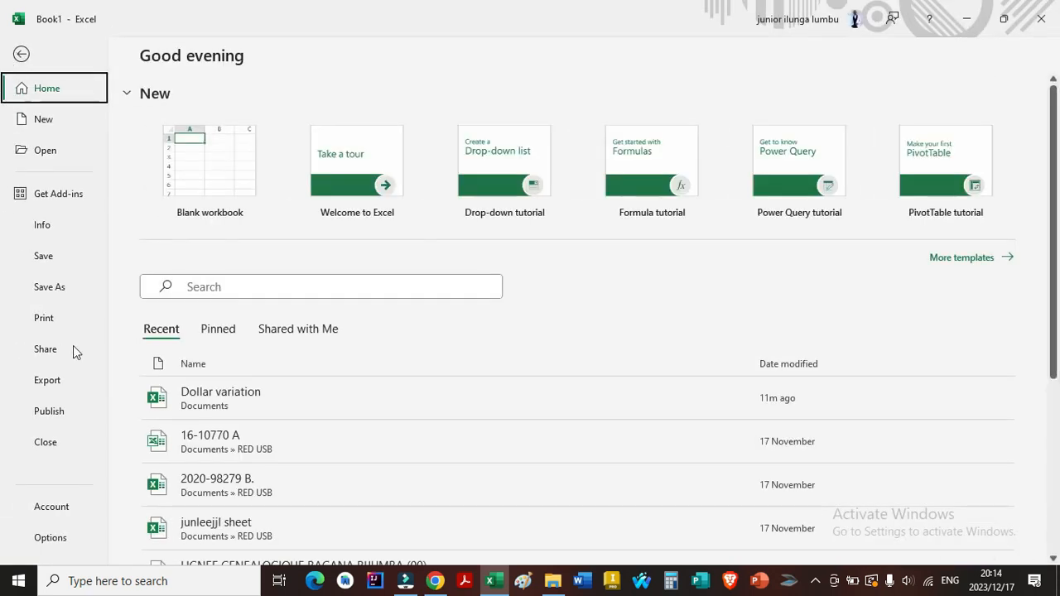
{"action": "left_click", "coordinate": [20, 56]}
{"action": "left_click", "coordinate": [24, 49]}
{"action": "left_click", "coordinate": [46, 318]}
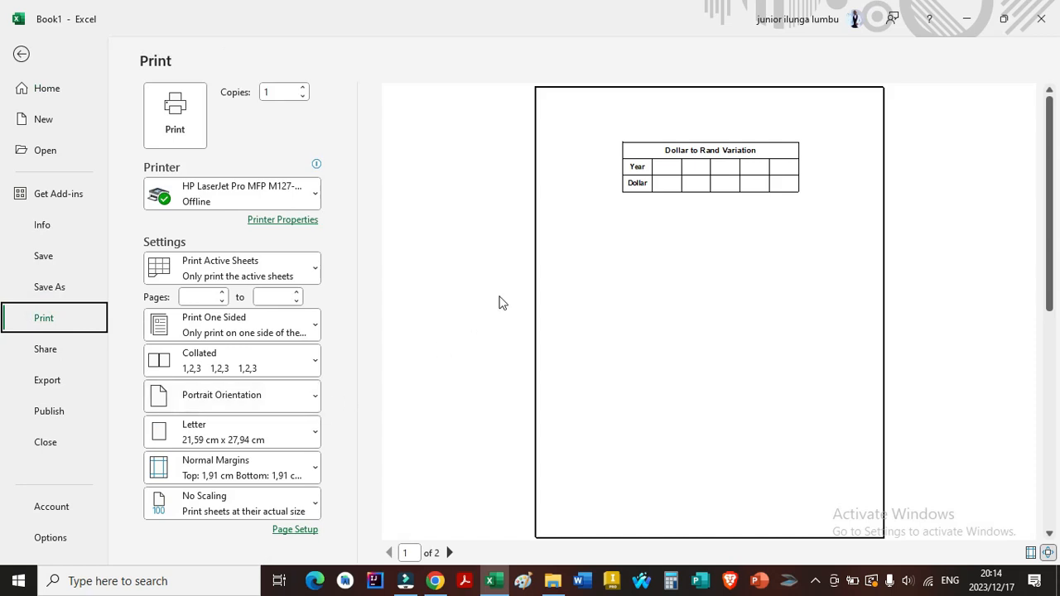
{"action": "left_click", "coordinate": [317, 398]}
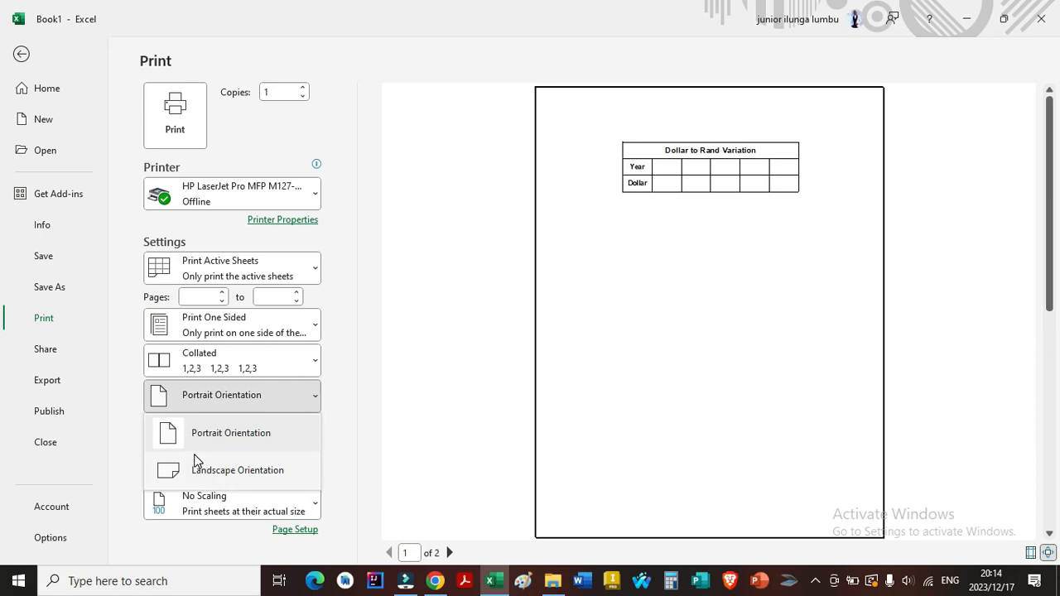
{"action": "left_click", "coordinate": [256, 473]}
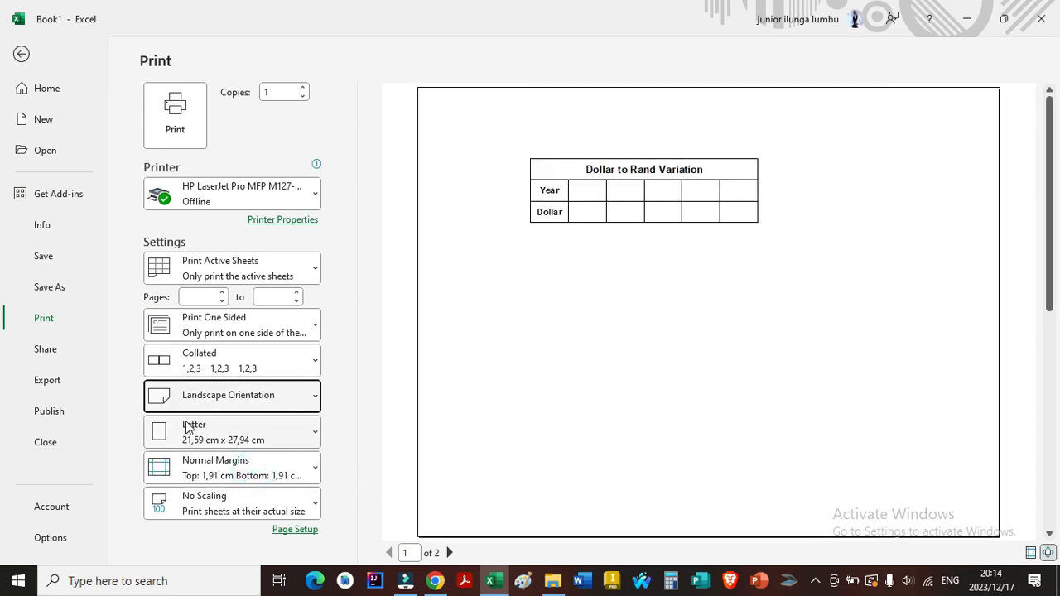
{"action": "left_click", "coordinate": [22, 54]}
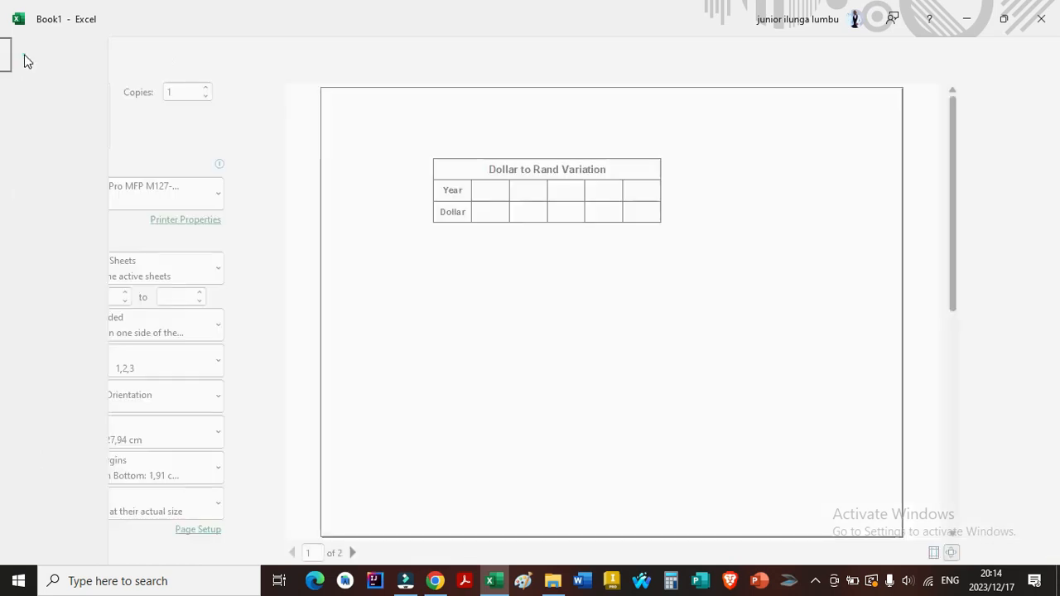
Adjust the print area to end at row 34 and column M, and move the whole table so it starts at G3
{"action": "scroll", "coordinate": [244, 359], "scroll_direction": "down", "scroll_amount": 4}
{"action": "left_click_drag", "start_coordinate": [245, 451], "coordinate": [246, 383]}
{"action": "scroll", "coordinate": [316, 404], "scroll_direction": "up", "scroll_amount": 4}
{"action": "left_click_drag", "start_coordinate": [377, 333], "coordinate": [401, 331]}
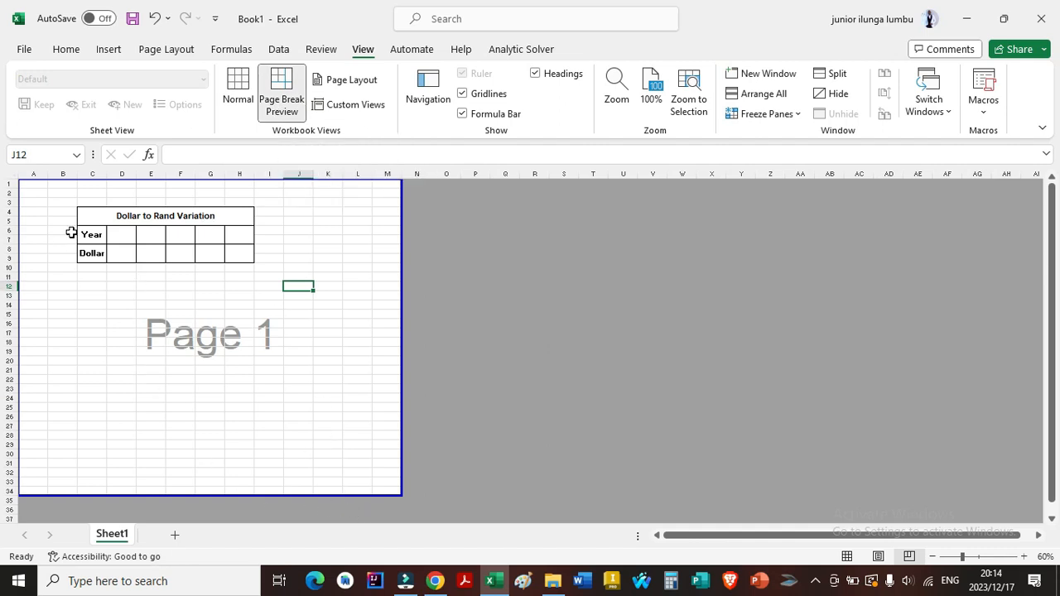
{"action": "left_click_drag", "start_coordinate": [98, 211], "coordinate": [158, 252]}
{"action": "left_click_drag", "start_coordinate": [174, 209], "coordinate": [313, 213]}
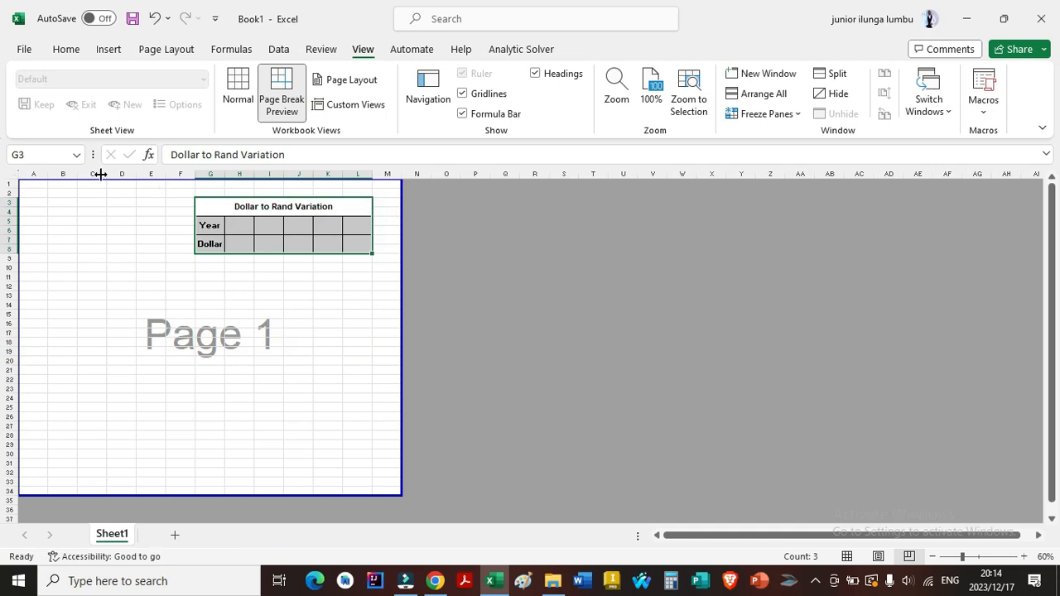
Set the width of columns A through Q to 7,5
{"action": "left_click_drag", "start_coordinate": [38, 173], "coordinate": [507, 197]}
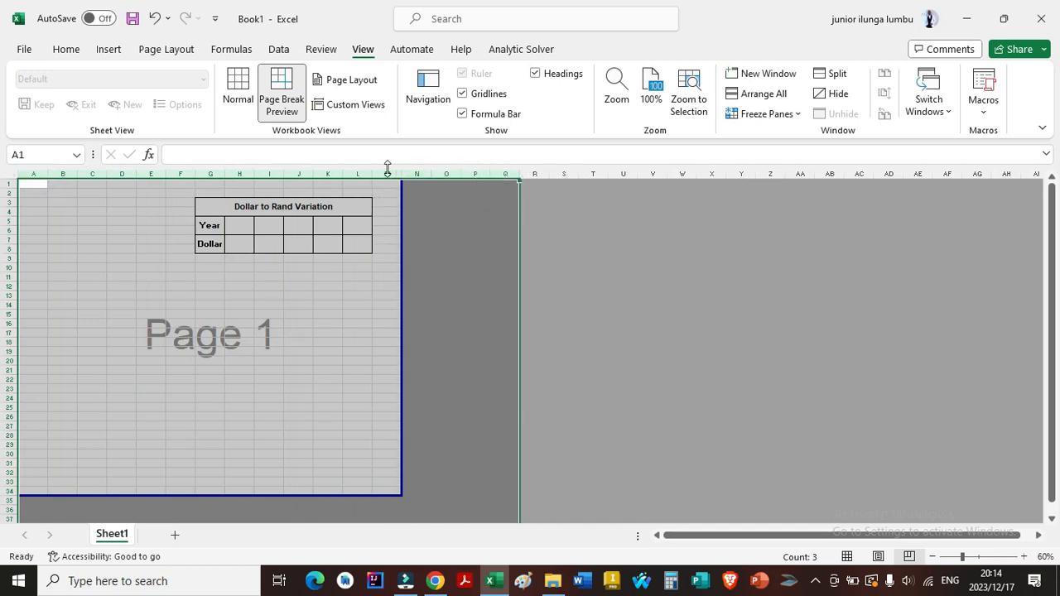
{"action": "right_click", "coordinate": [412, 173]}
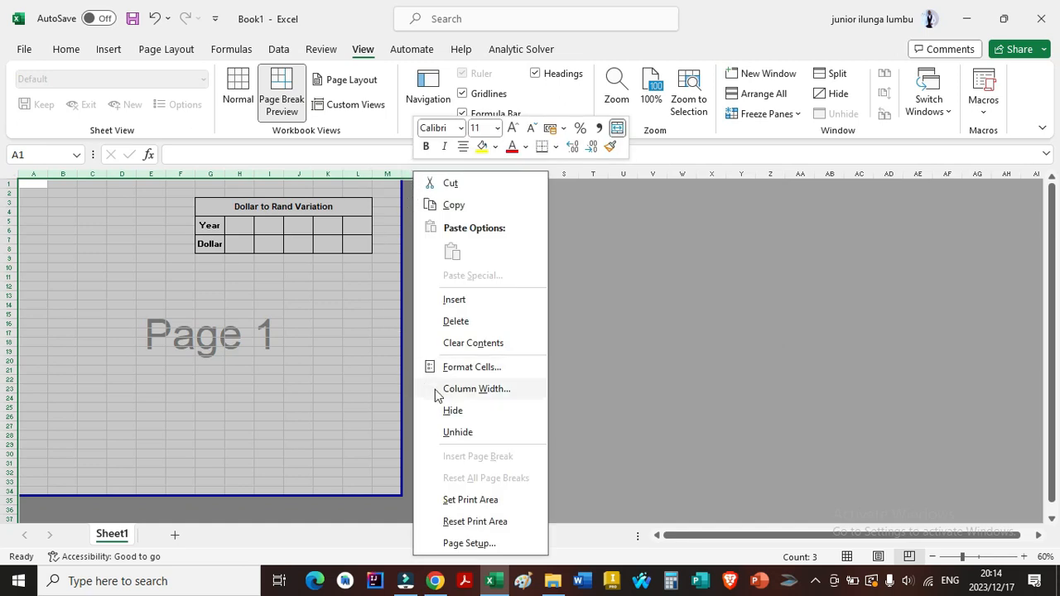
{"action": "left_click", "coordinate": [484, 389]}
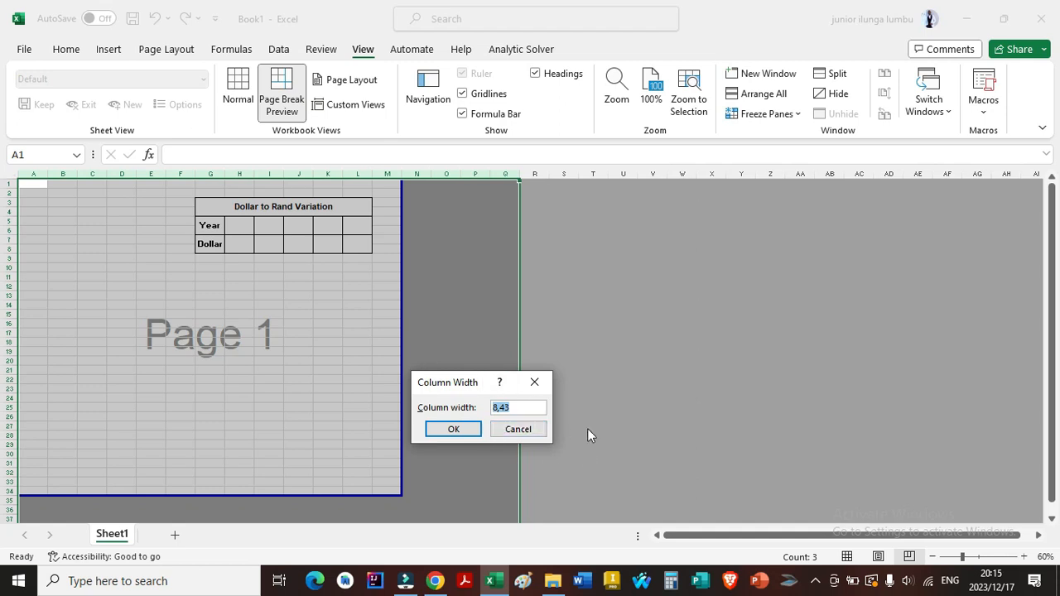
{"action": "type", "text": "7,5"}
{"action": "key", "text": "Return"}
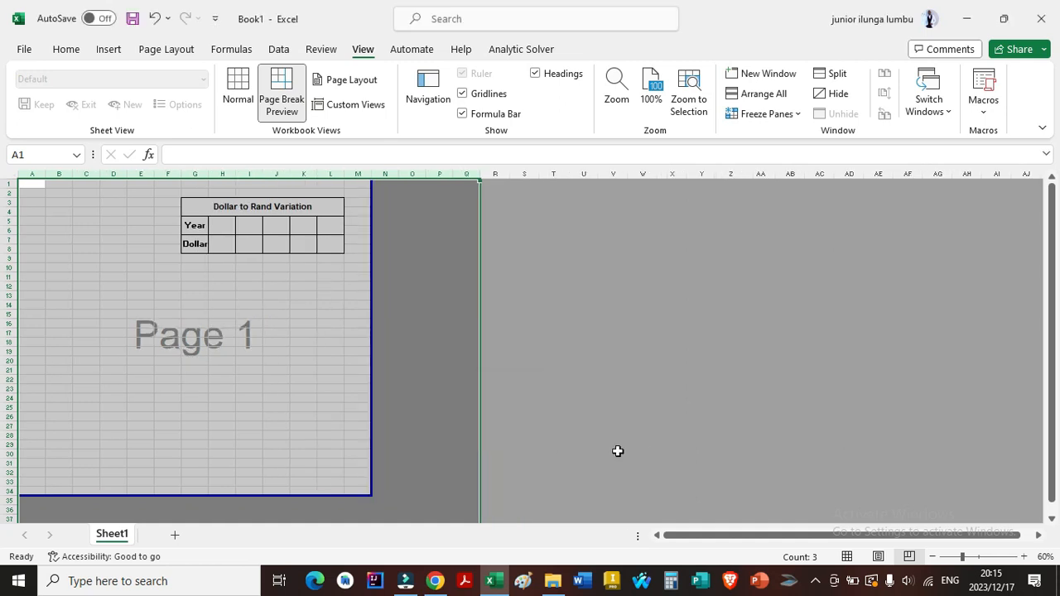
{"action": "left_click", "coordinate": [611, 406]}
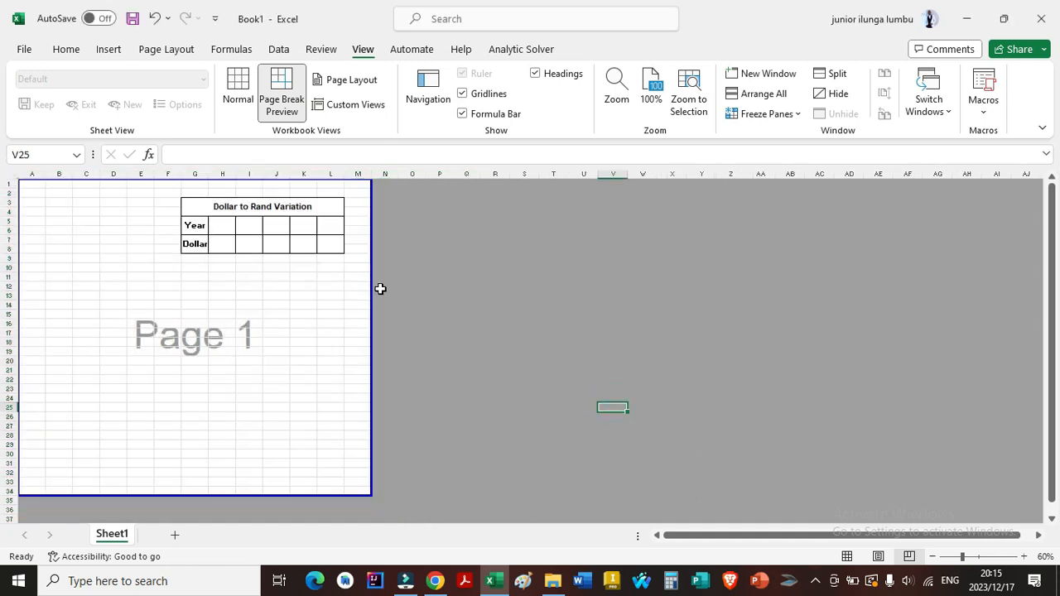
Extend the print area to column N and move the whole table so it starts at H3
{"action": "left_click_drag", "start_coordinate": [373, 286], "coordinate": [398, 294]}
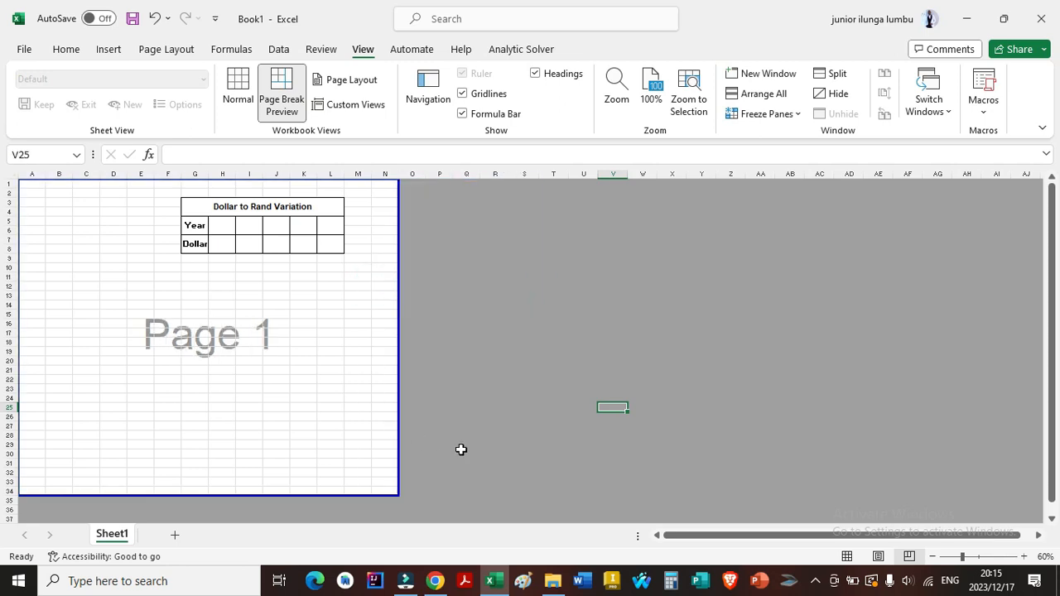
{"action": "left_click_drag", "start_coordinate": [235, 206], "coordinate": [315, 206]}
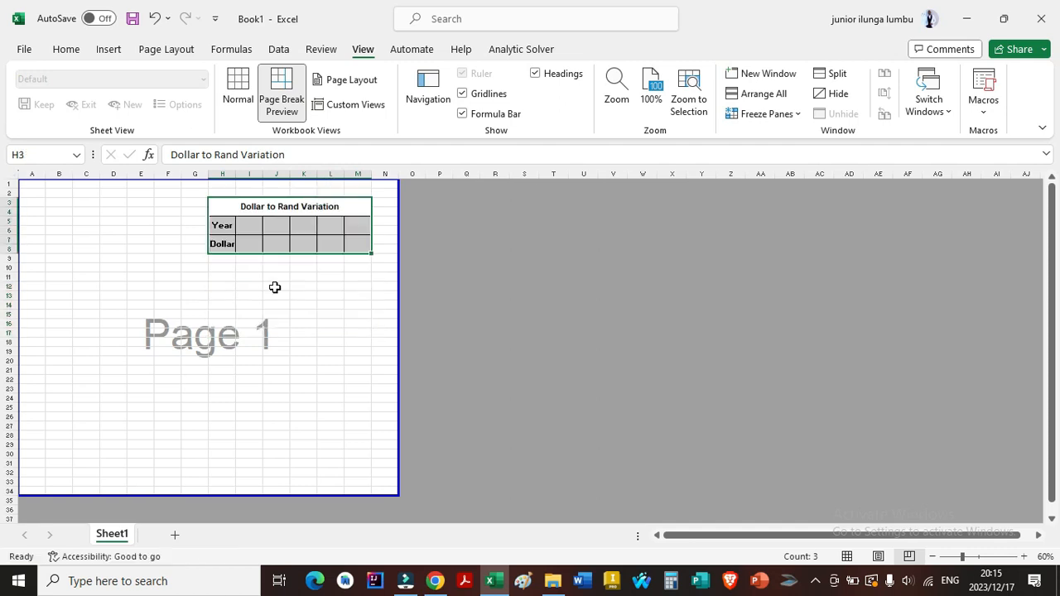
{"action": "left_click", "coordinate": [253, 350]}
Enter the years 2018, 2019, 2020, 2021 and 2022 across the Year row from I5 to M5
{"action": "scroll", "coordinate": [221, 361], "scroll_direction": "up", "scroll_amount": 2}
{"action": "scroll", "coordinate": [544, 372], "scroll_direction": "up", "scroll_amount": 1}
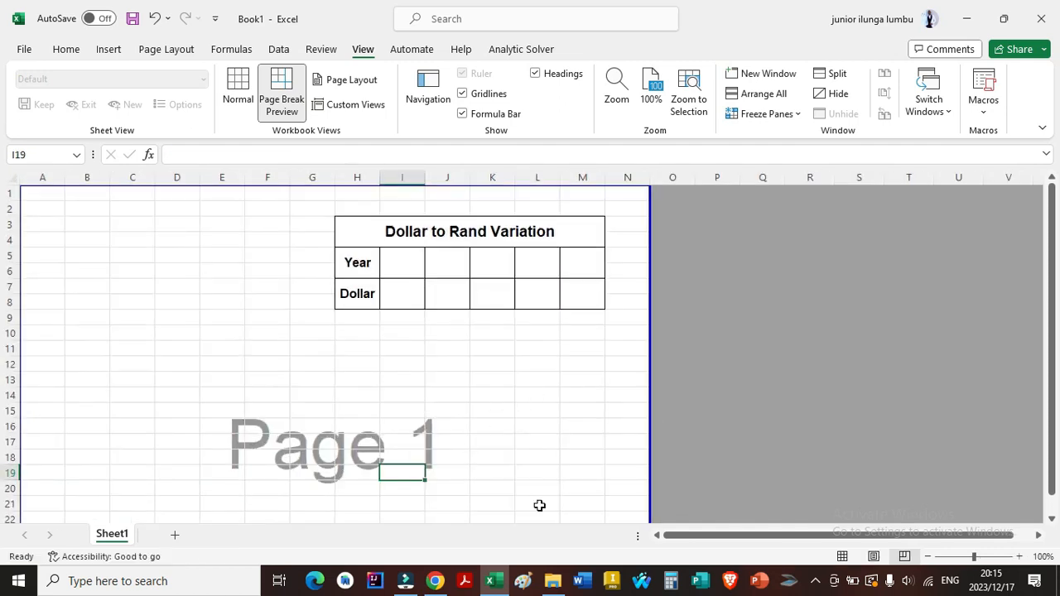
{"action": "left_click_drag", "start_coordinate": [711, 536], "coordinate": [720, 424]}
{"action": "scroll", "coordinate": [508, 373], "scroll_direction": "up", "scroll_amount": 1}
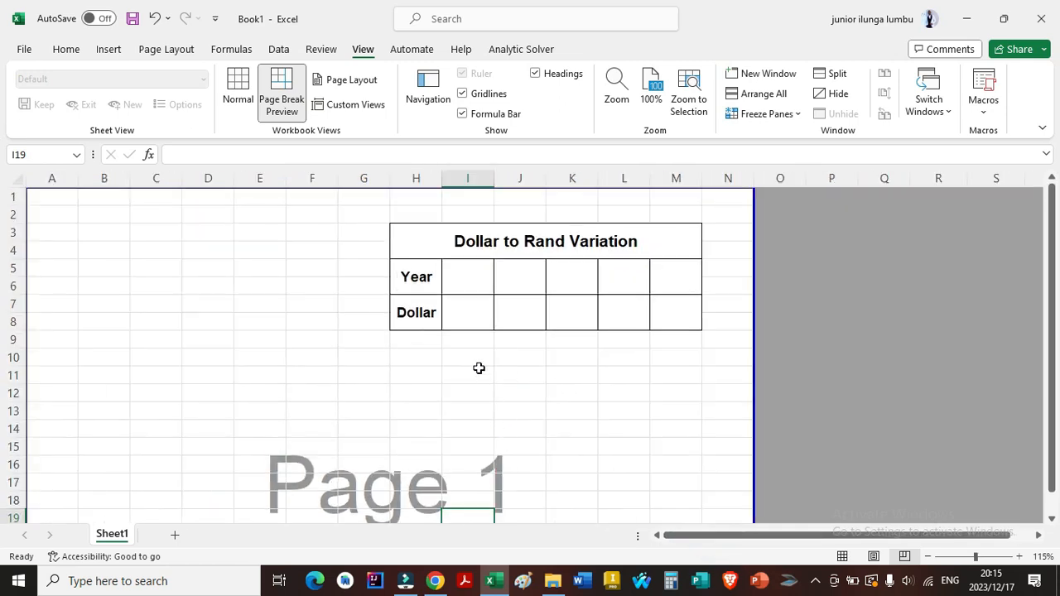
{"action": "left_click", "coordinate": [463, 281]}
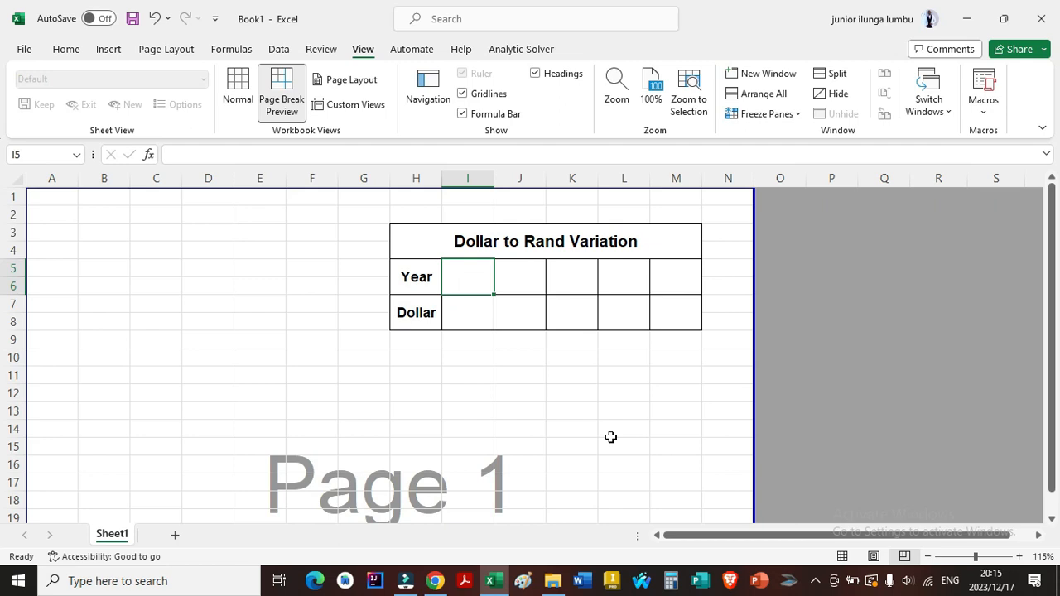
{"action": "type", "text": "20"}
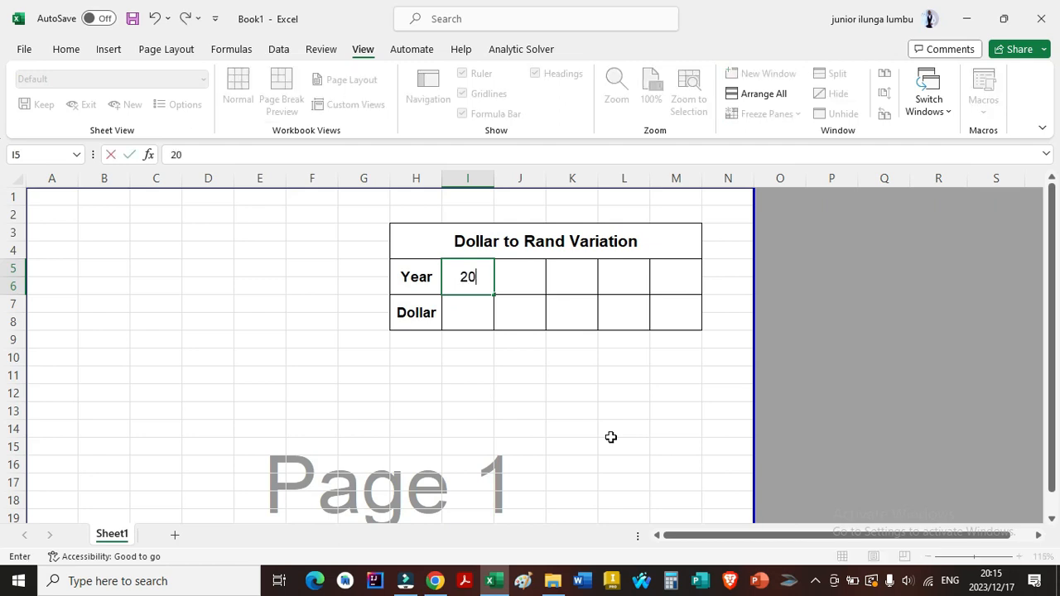
{"action": "type", "text": "18"}
{"action": "key", "text": "Tab"}
{"action": "type", "text": "2019"}
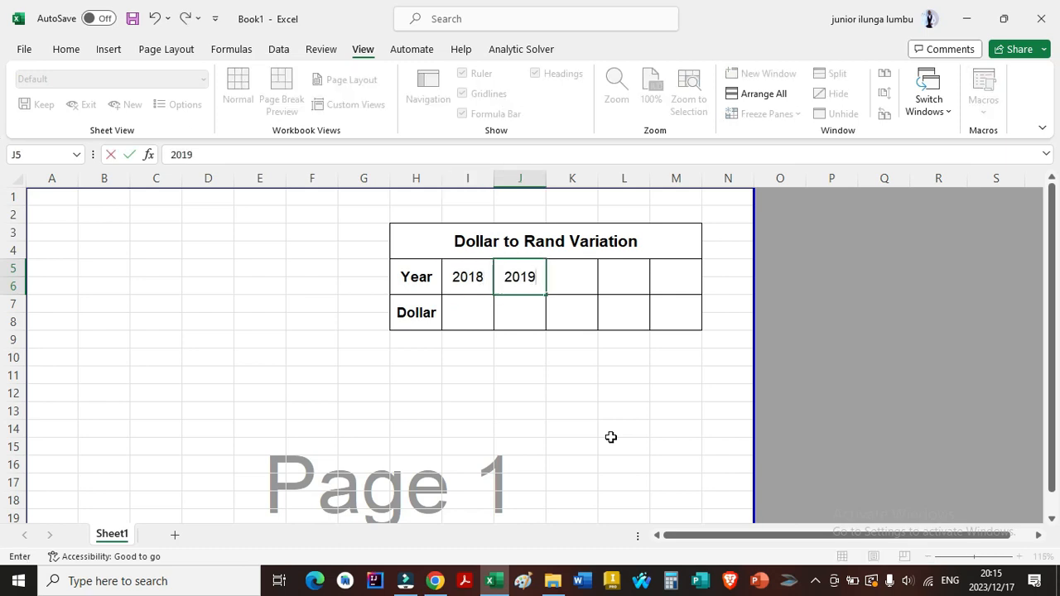
{"action": "key", "text": "Tab"}
{"action": "type", "text": "2"}
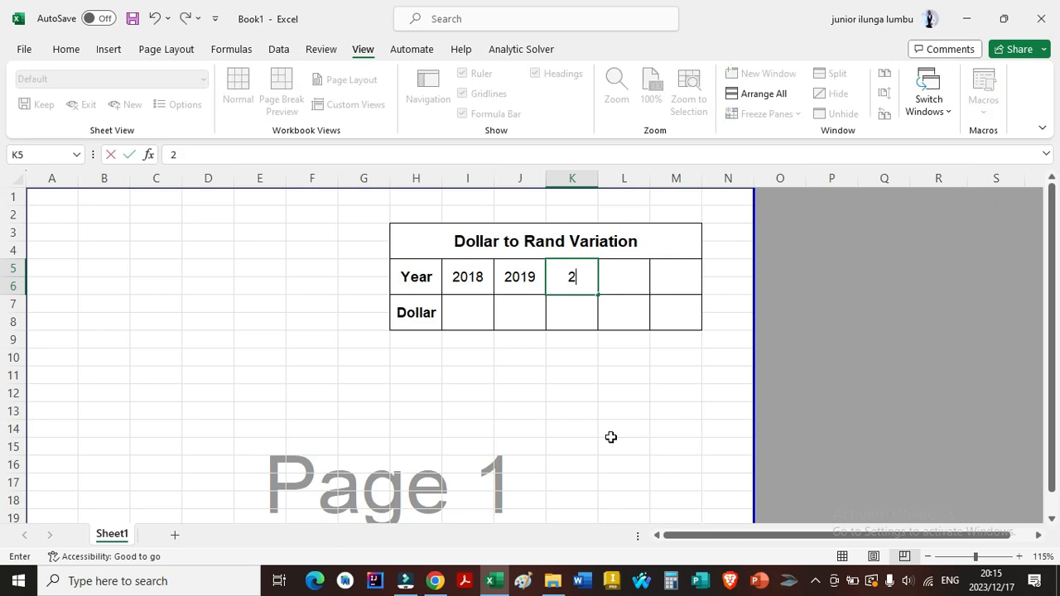
{"action": "type", "text": "020"}
{"action": "key", "text": "Tab"}
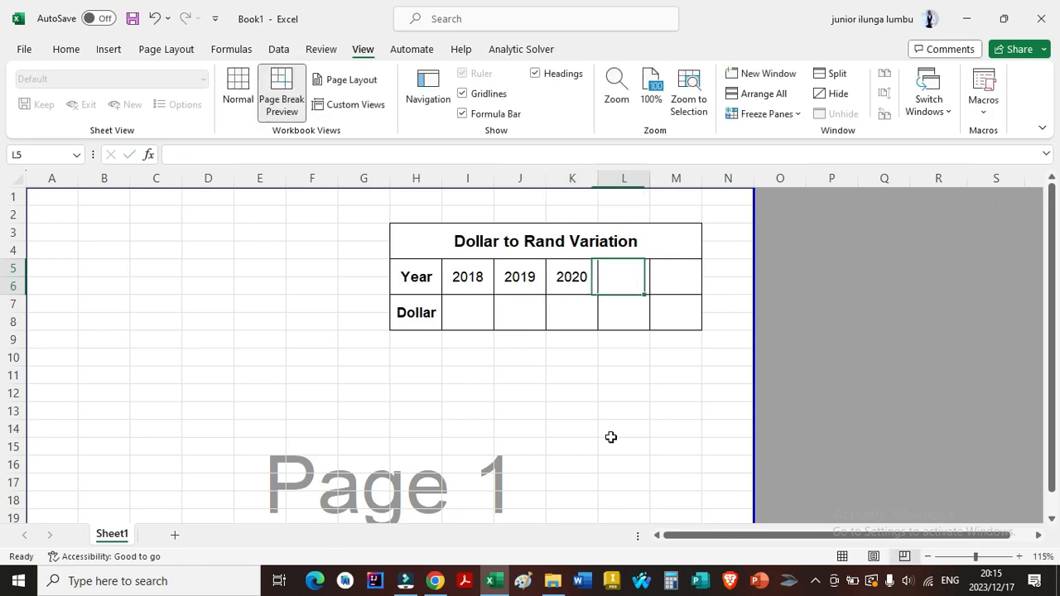
{"action": "type", "text": "20"}
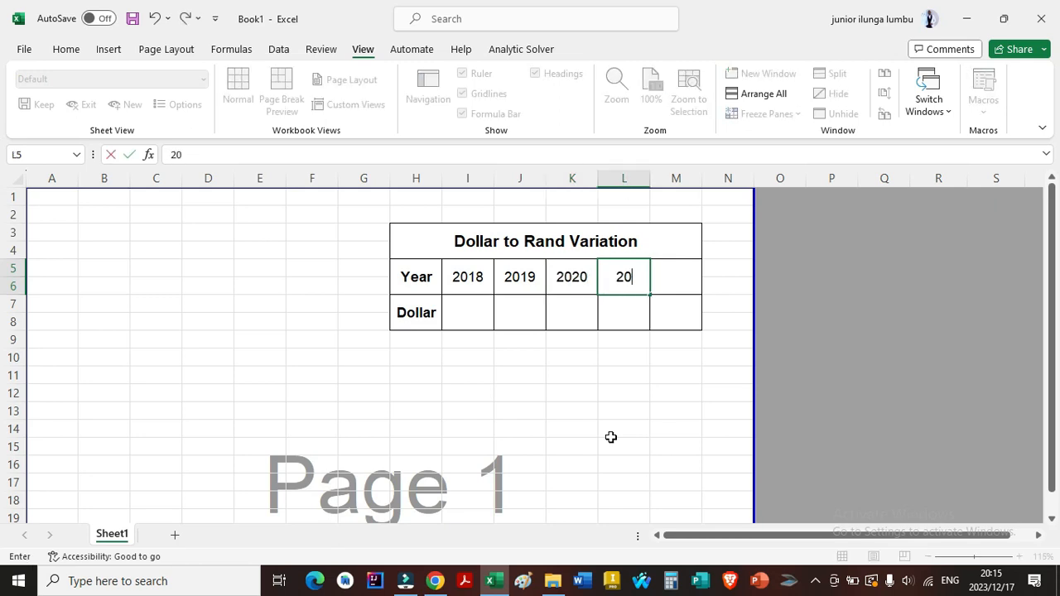
{"action": "type", "text": "21"}
{"action": "key", "text": "Tab"}
{"action": "type", "text": "2022"}
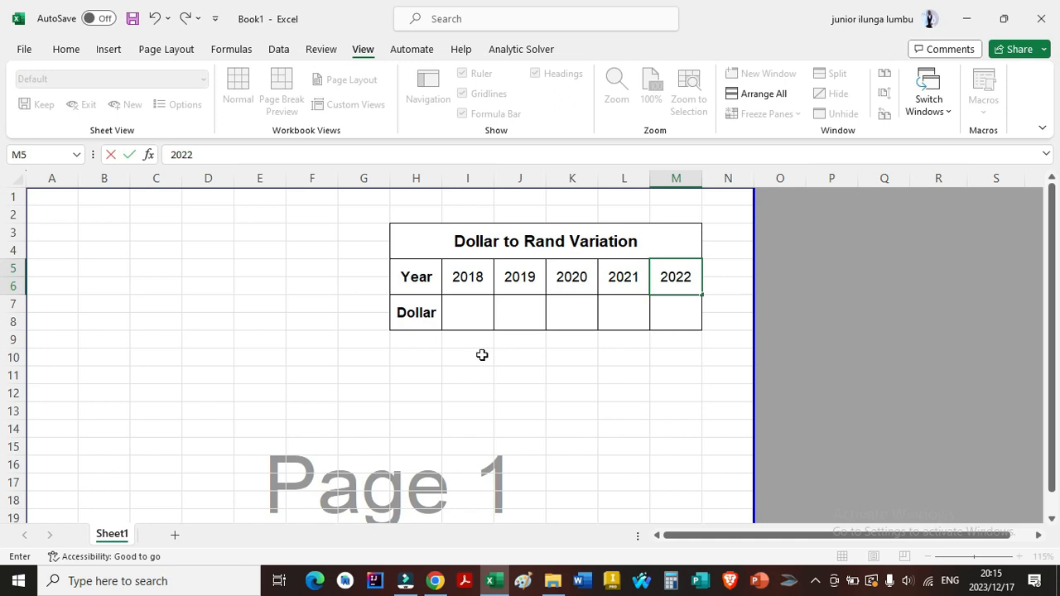
{"action": "left_click", "coordinate": [461, 311]}
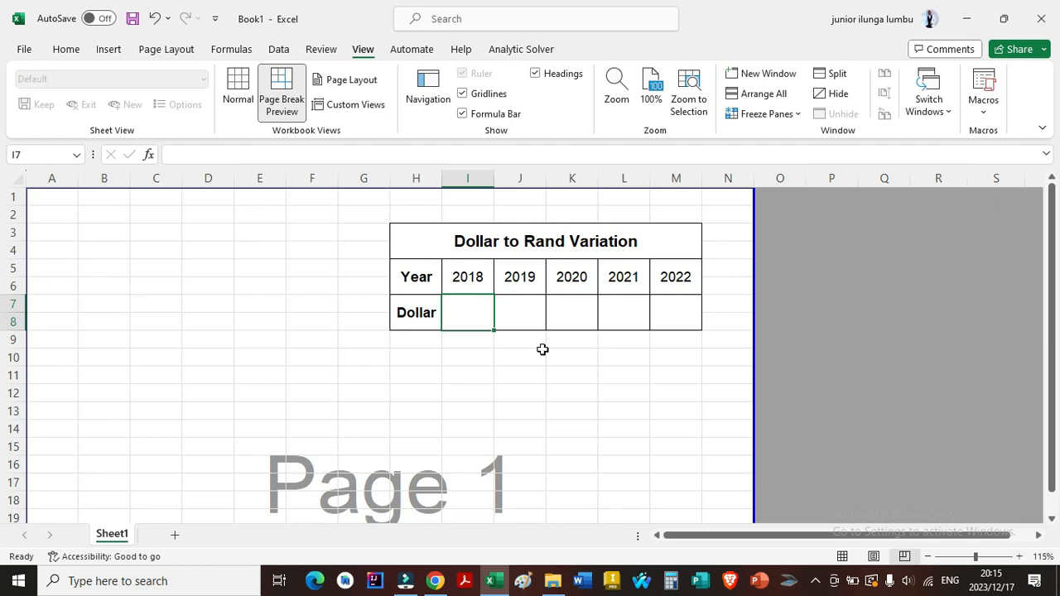
Enter the values 14,25, 14,75, 17,32, 15,25 and 17,45 across the Dollar row from I7 to M7
{"action": "type", "text": "14,"}
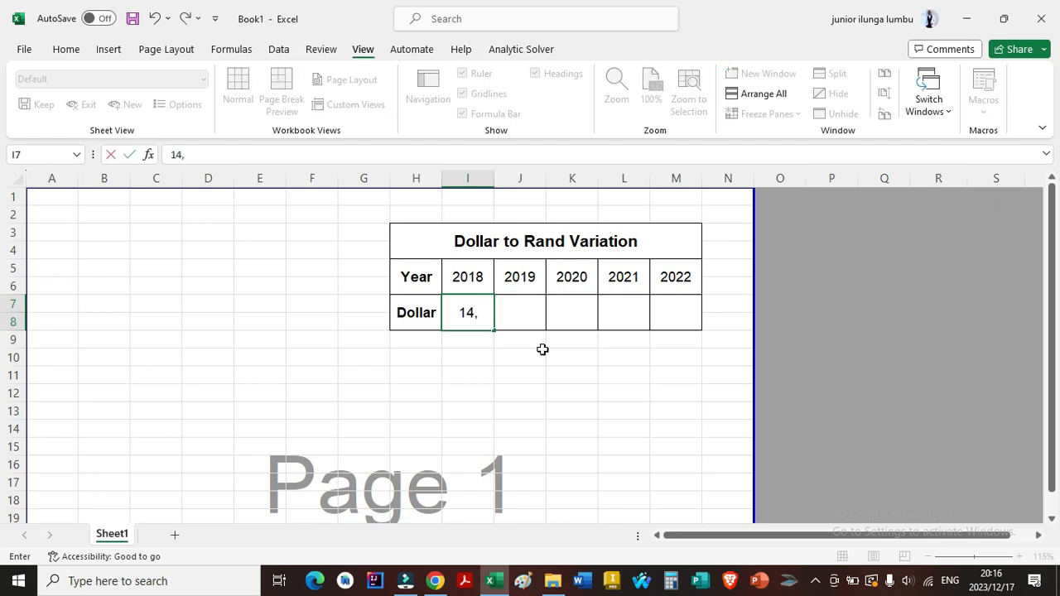
{"action": "type", "text": "25"}
{"action": "key", "text": "Tab"}
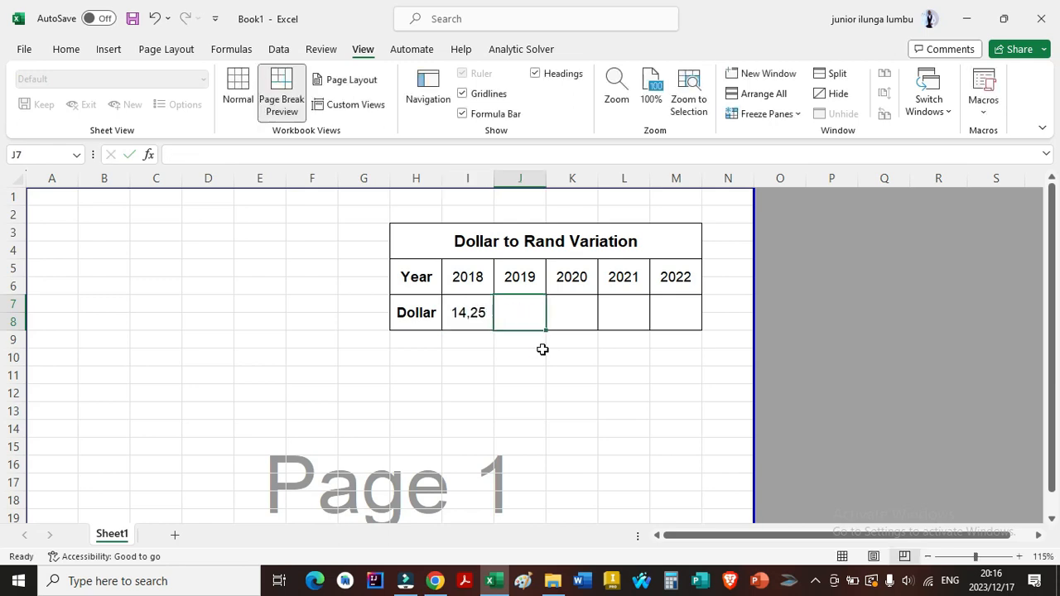
{"action": "type", "text": "14"}
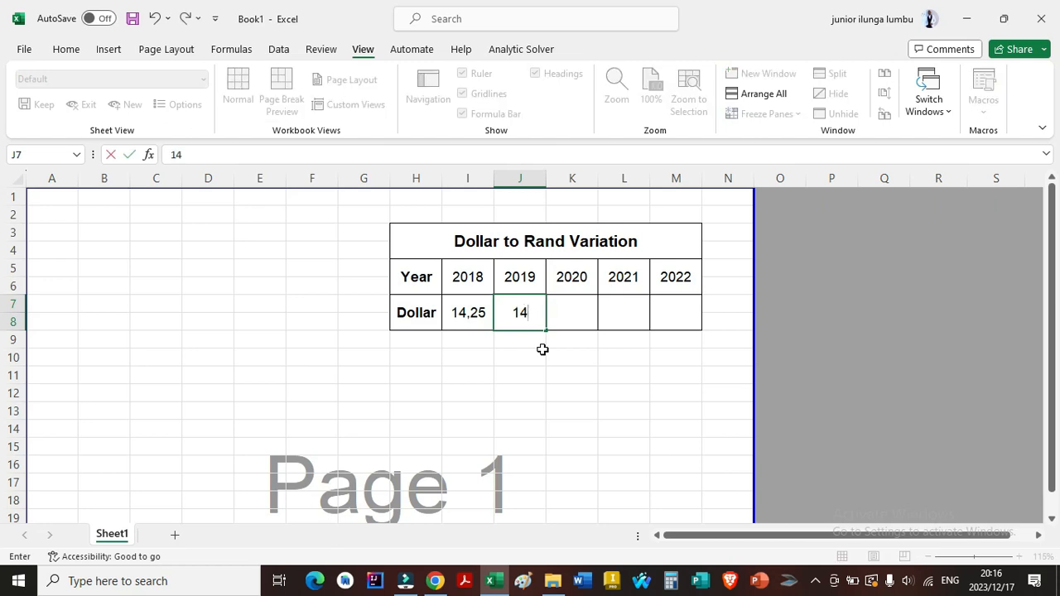
{"action": "type", "text": ",75"}
{"action": "key", "text": "Tab"}
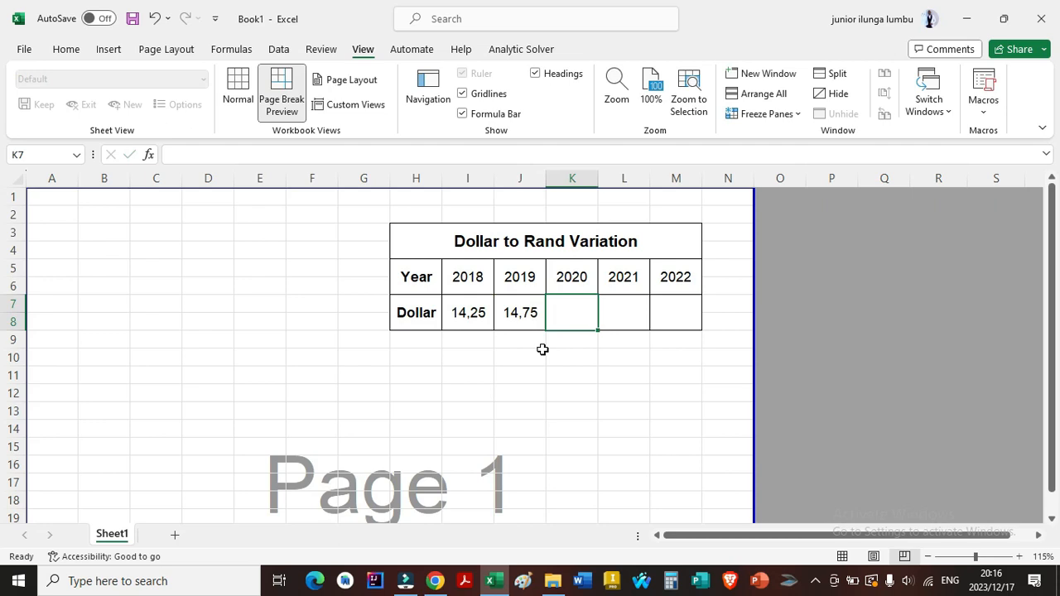
{"action": "type", "text": "17,32"}
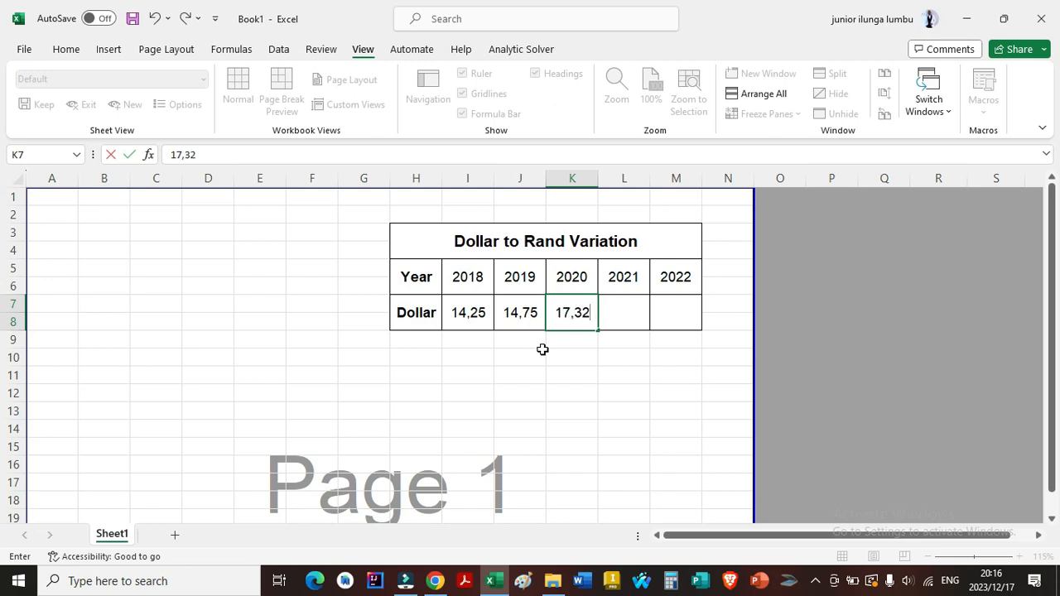
{"action": "key", "text": "Tab"}
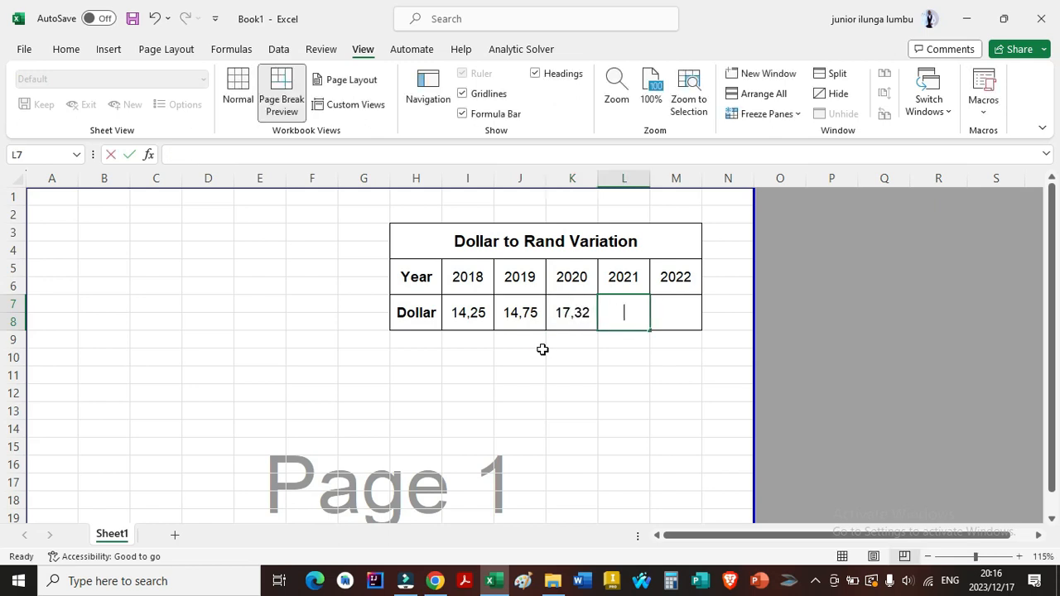
{"action": "type", "text": "15,"}
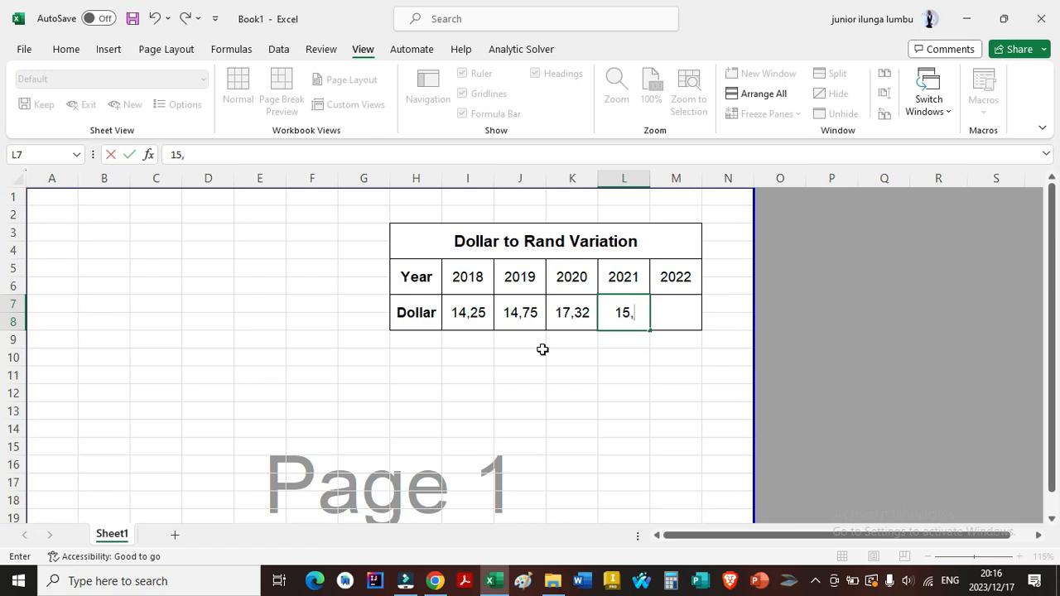
{"action": "type", "text": "25"}
{"action": "key", "text": "Tab"}
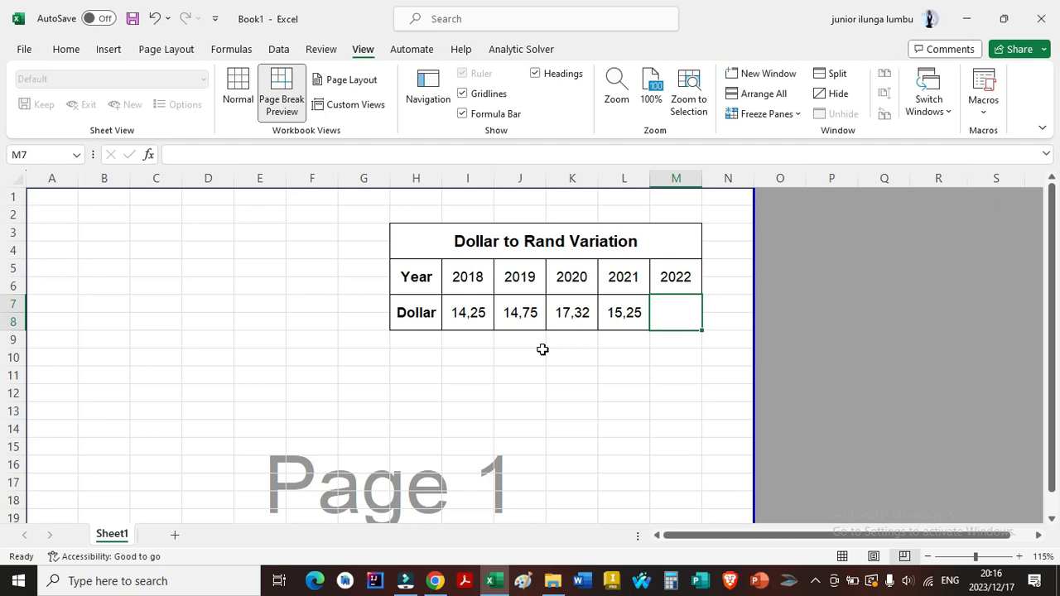
{"action": "type", "text": "202"}
{"action": "key", "text": "BackSpace"}
{"action": "key", "text": "BackSpace"}
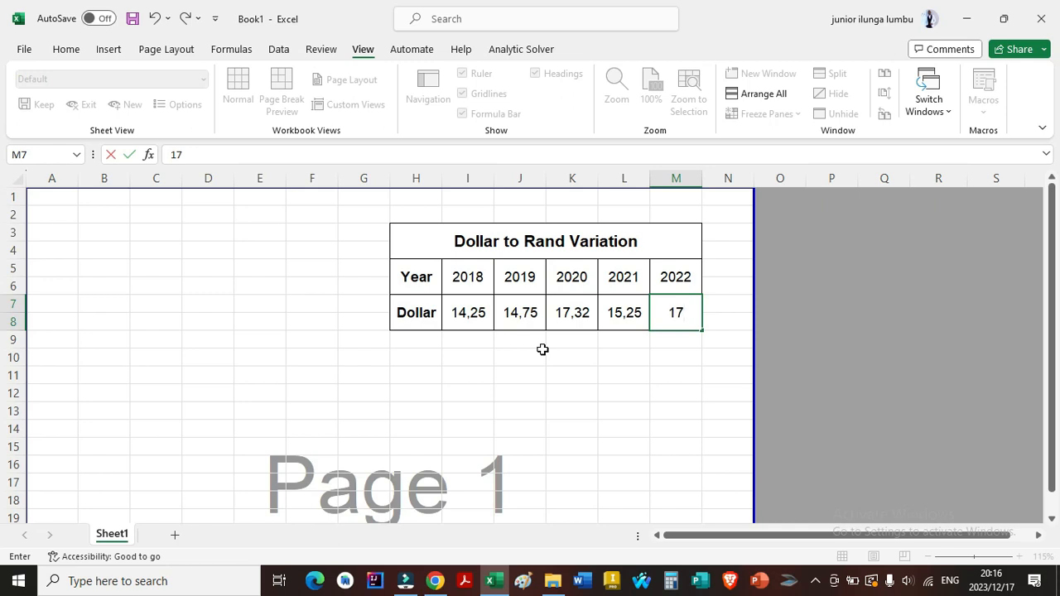
{"action": "type", "text": "17,45"}
{"action": "left_click", "coordinate": [533, 379]}
Insert a clustered column chart of H5:M8 with each year as its own series, and move it below the table
{"action": "scroll", "coordinate": [497, 364], "scroll_direction": "down", "scroll_amount": 2, "text": "ctrl"}
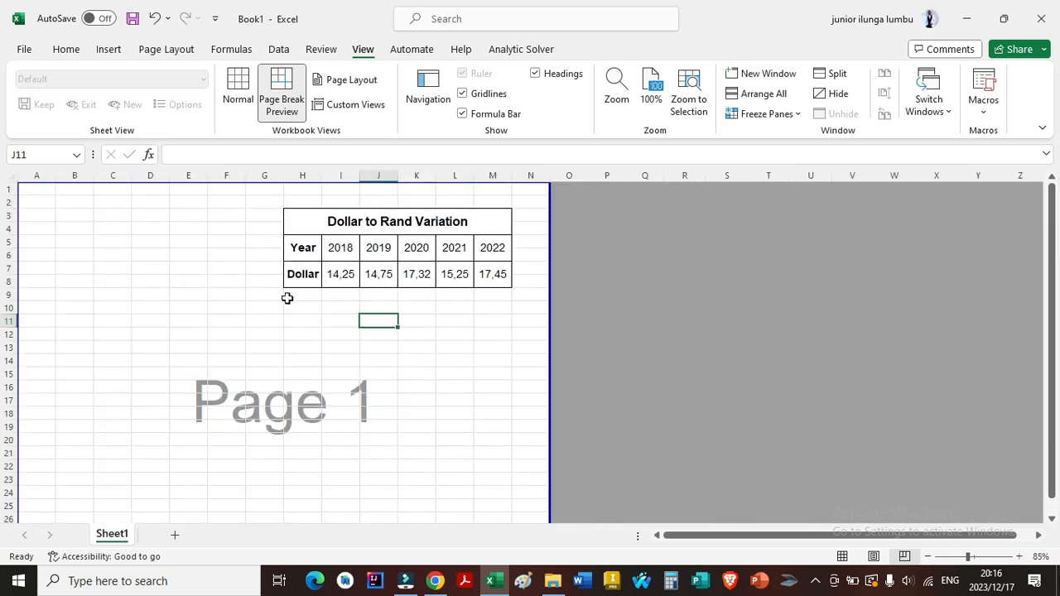
{"action": "left_click_drag", "start_coordinate": [291, 247], "coordinate": [496, 269]}
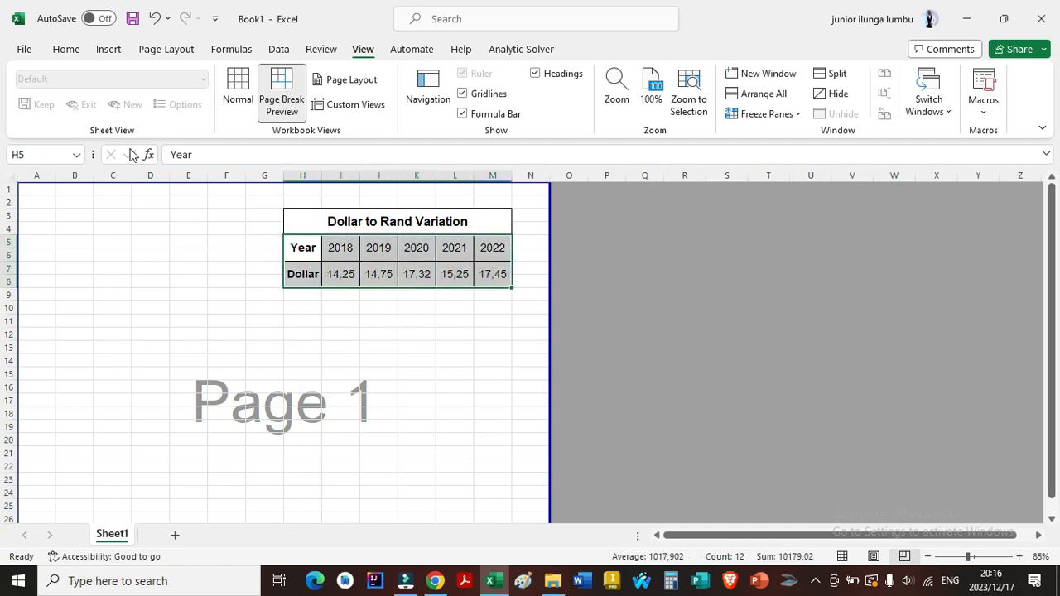
{"action": "left_click", "coordinate": [108, 52]}
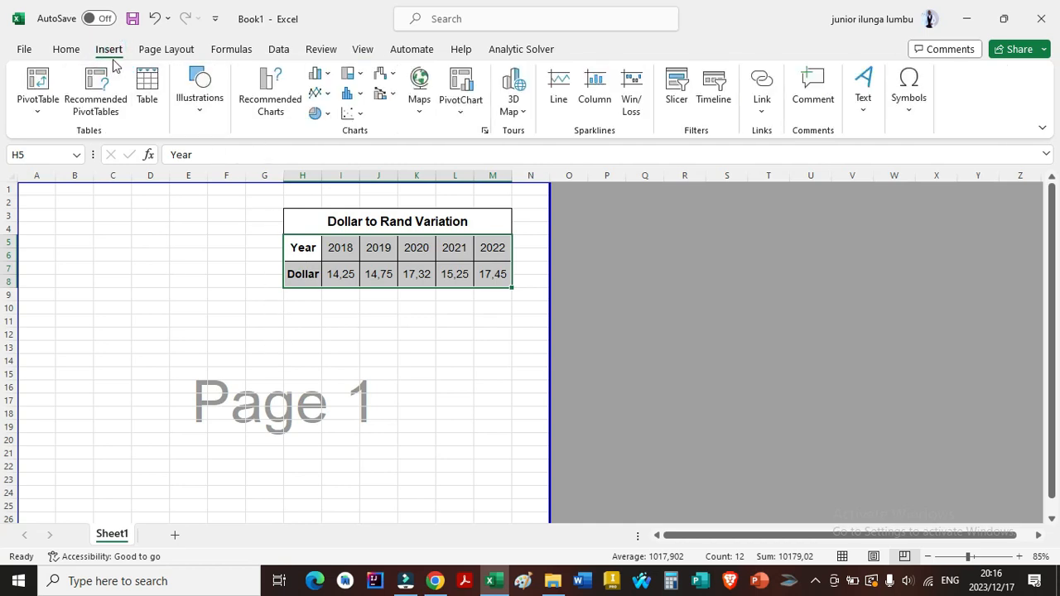
{"action": "left_click", "coordinate": [262, 90]}
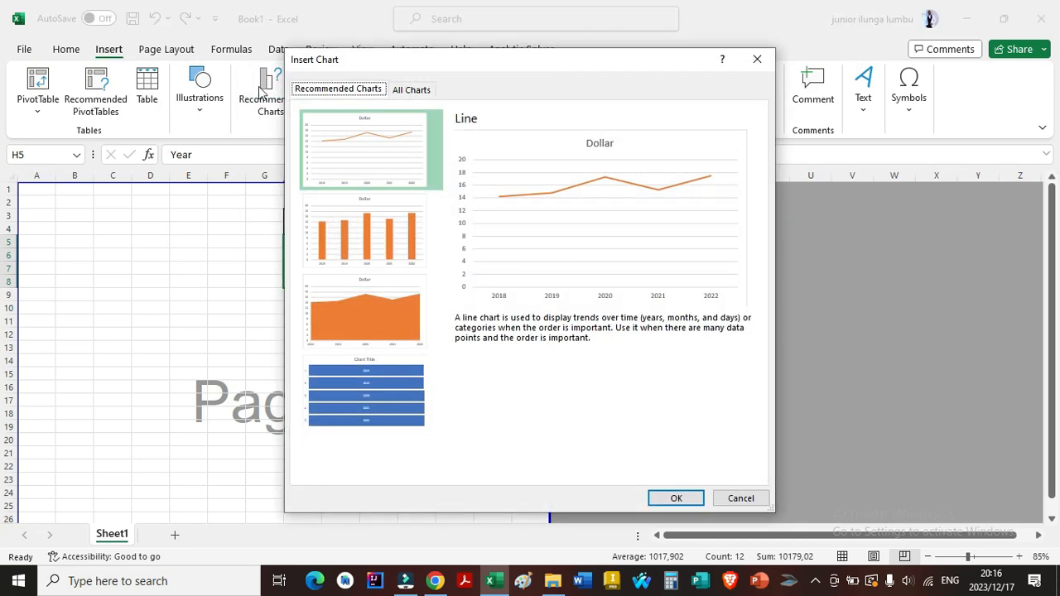
{"action": "left_click", "coordinate": [414, 91]}
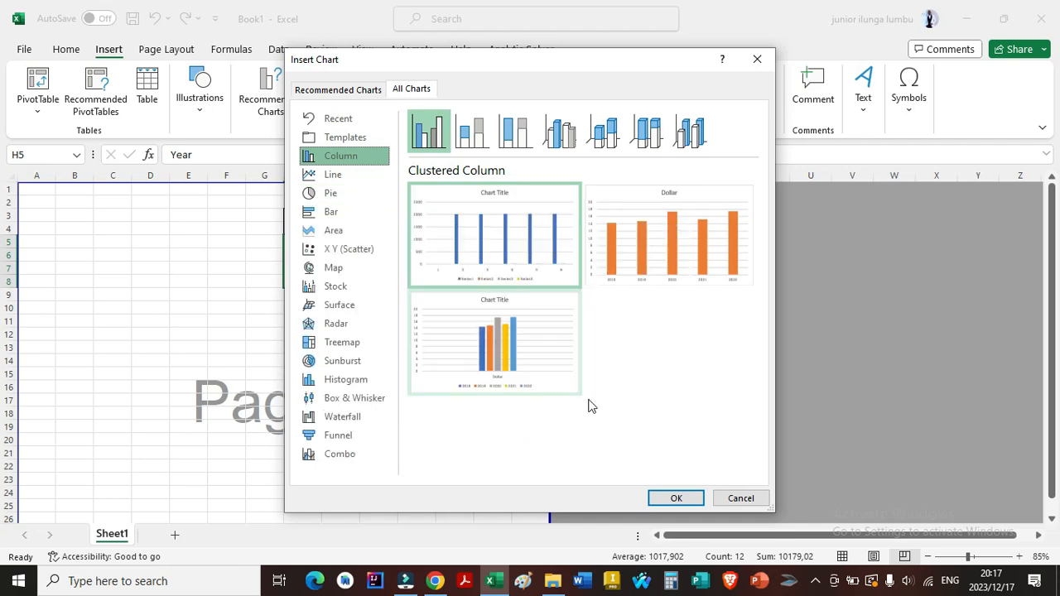
{"action": "left_click", "coordinate": [509, 344]}
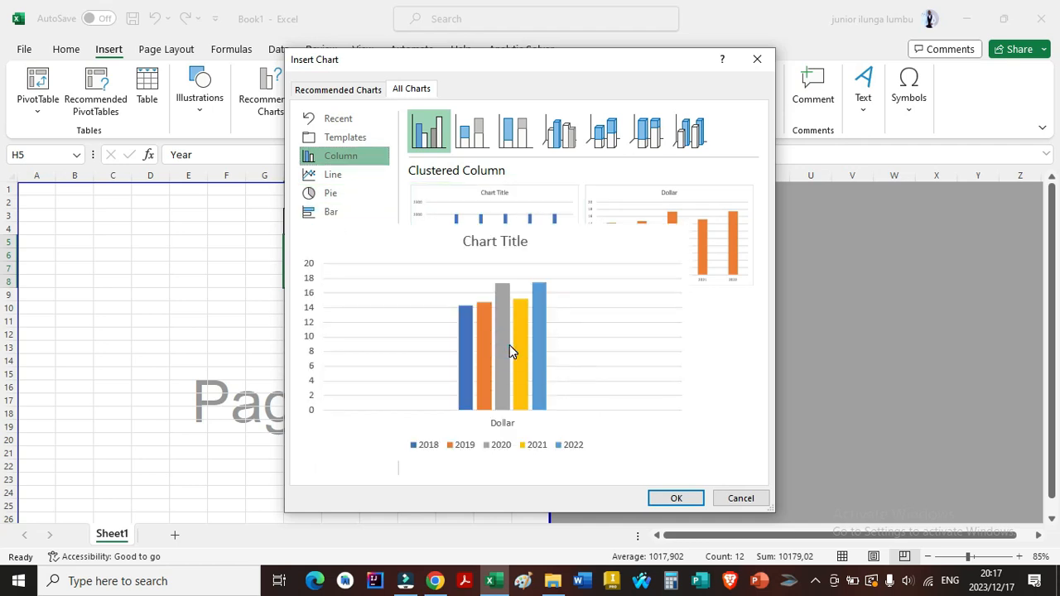
{"action": "left_click", "coordinate": [665, 499]}
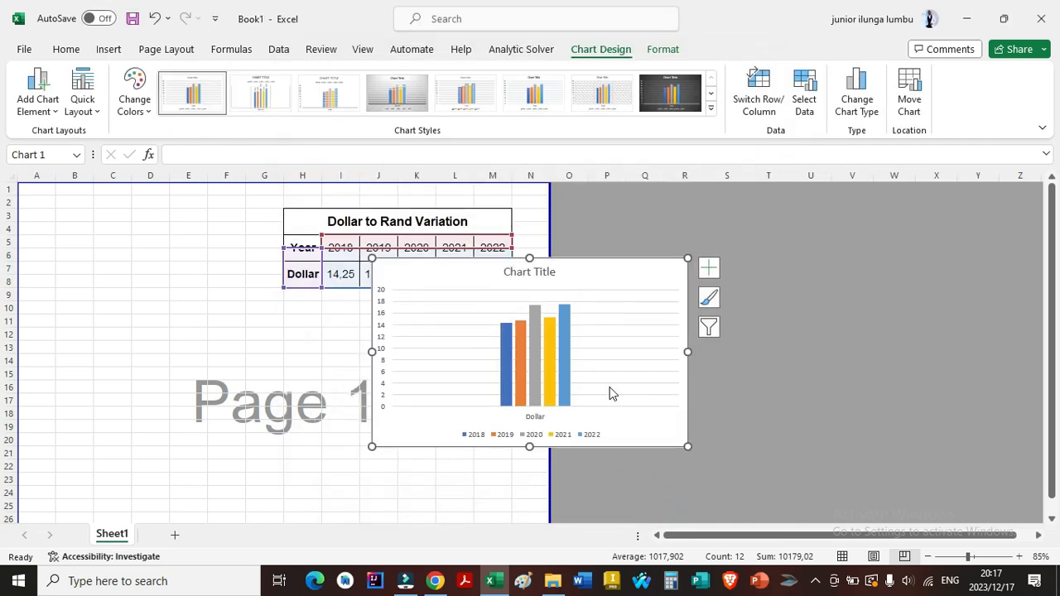
{"action": "left_click_drag", "start_coordinate": [592, 283], "coordinate": [599, 332]}
Replace the chart's placeholder title with "Dollar to Rand Variation"
{"action": "left_click", "coordinate": [556, 323]}
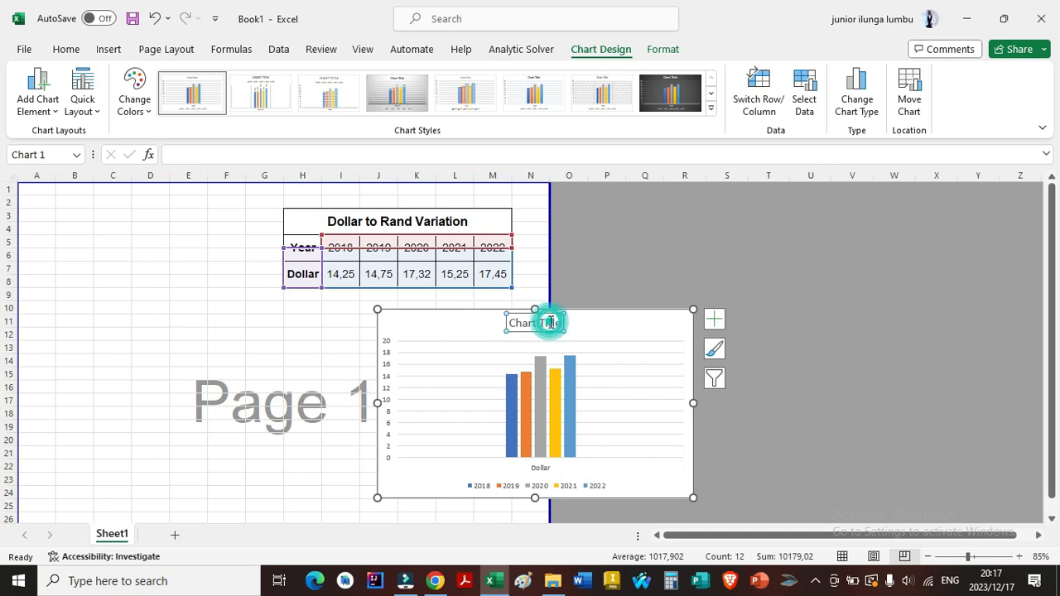
{"action": "left_click", "coordinate": [558, 322]}
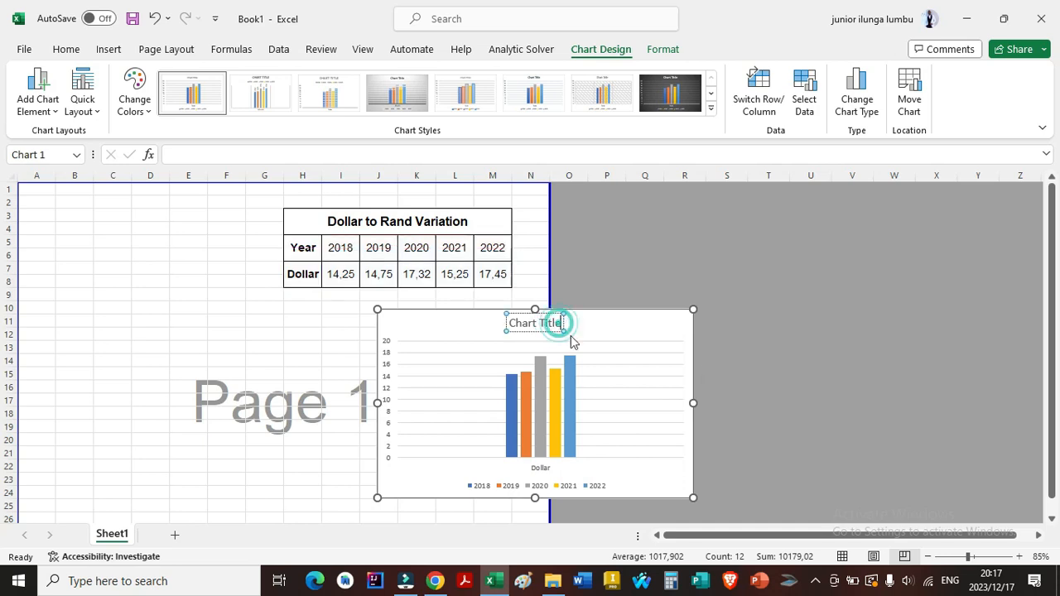
{"action": "key", "text": "BackSpace"}
{"action": "key", "text": "BackSpace"}
{"action": "key", "text": "BackSpace"}
{"action": "key", "text": "BackSpace"}
{"action": "key", "text": "BackSpace"}
{"action": "key", "text": "BackSpace"}
{"action": "key", "text": "BackSpace"}
{"action": "key", "text": "BackSpace"}
{"action": "key", "text": "BackSpace"}
{"action": "key", "text": "BackSpace"}
{"action": "key", "text": "BackSpace"}
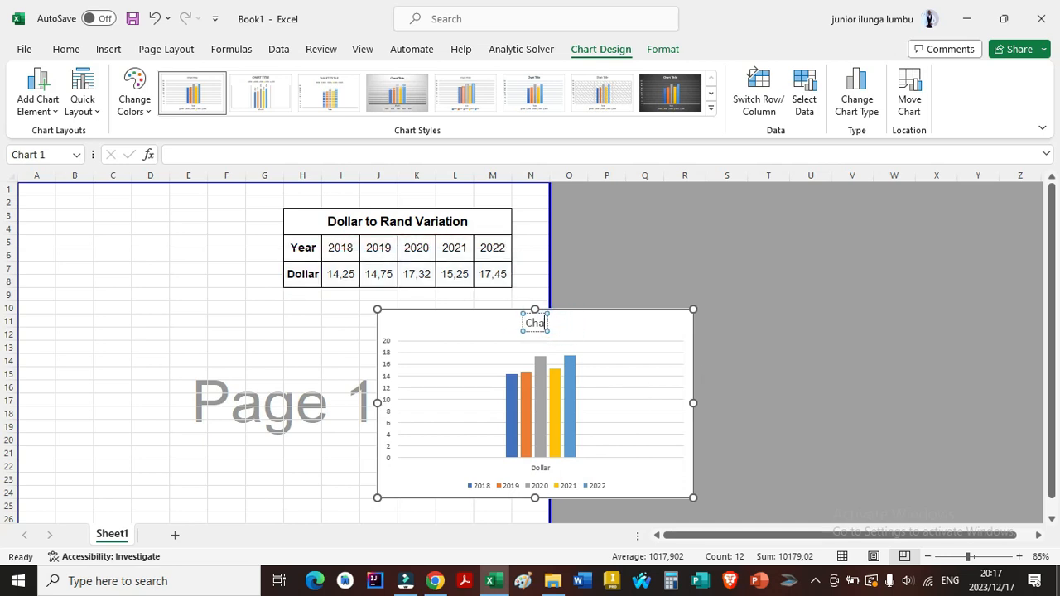
{"action": "type", "text": "Dollar t"}
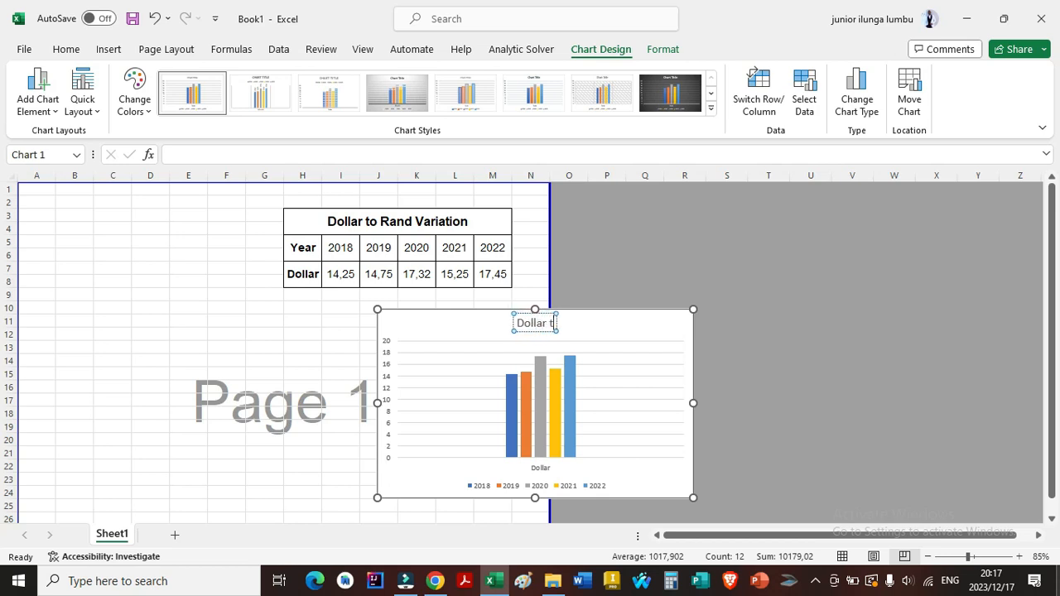
{"action": "type", "text": "o Rand"}
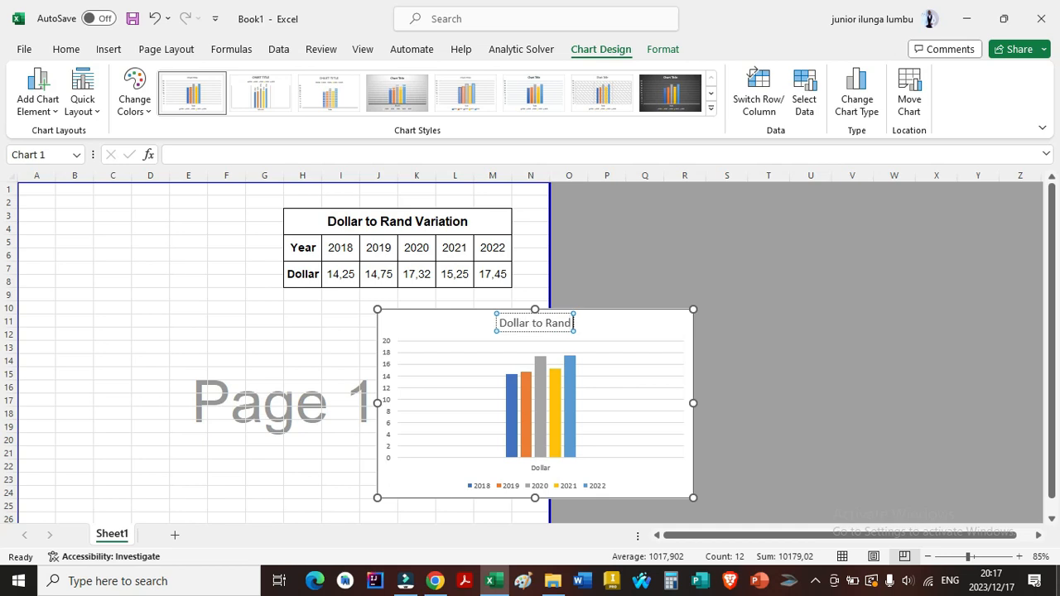
{"action": "type", "text": " Variation"}
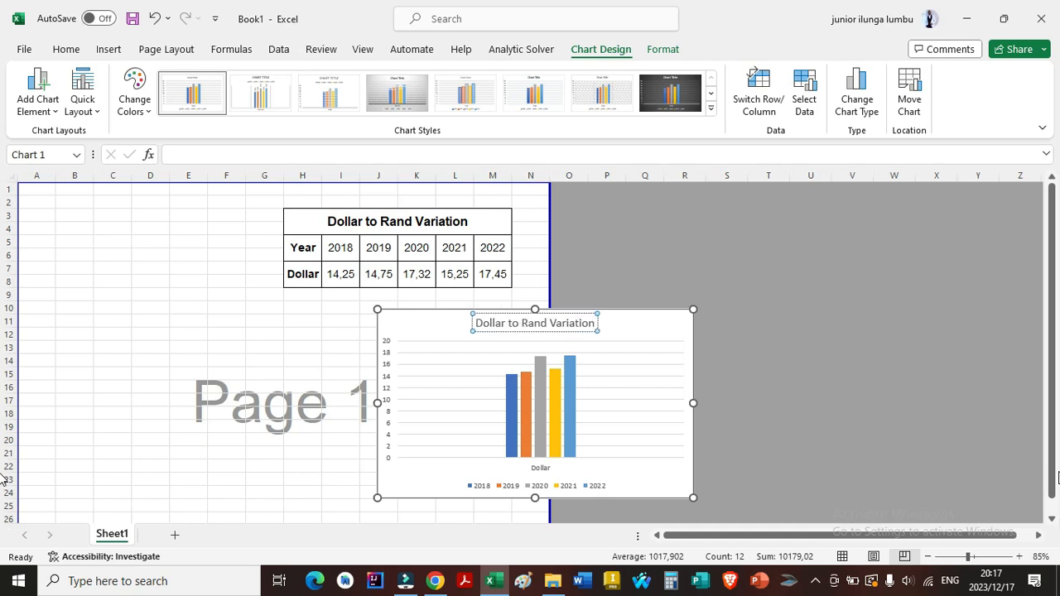
Apply the dark chart style with the dark grey gradient background and shaded columns
{"action": "left_click", "coordinate": [712, 109]}
{"action": "left_click", "coordinate": [653, 349]}
{"action": "left_click", "coordinate": [653, 346]}
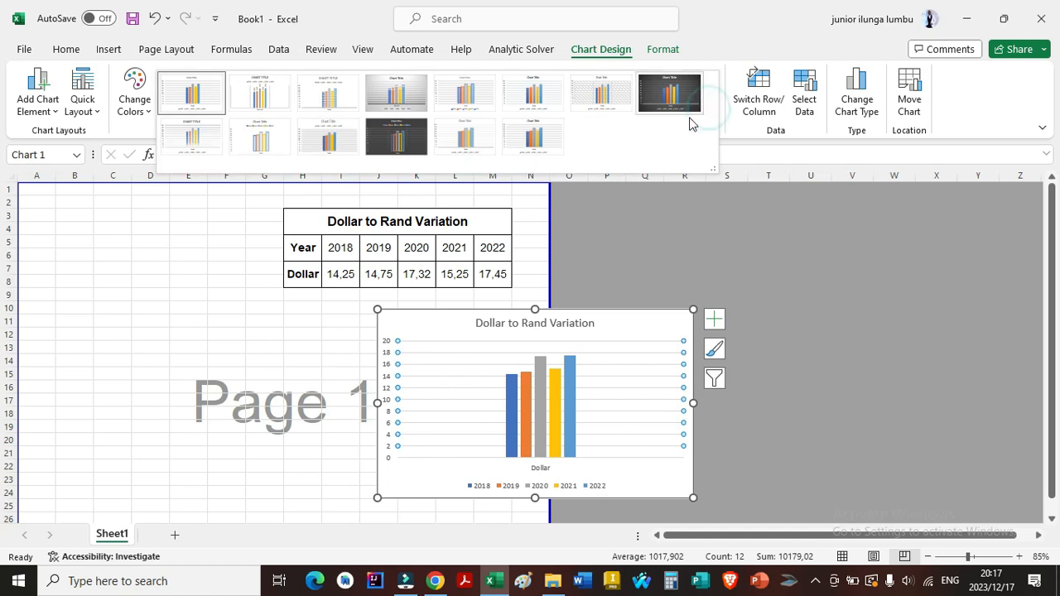
{"action": "left_click", "coordinate": [656, 103]}
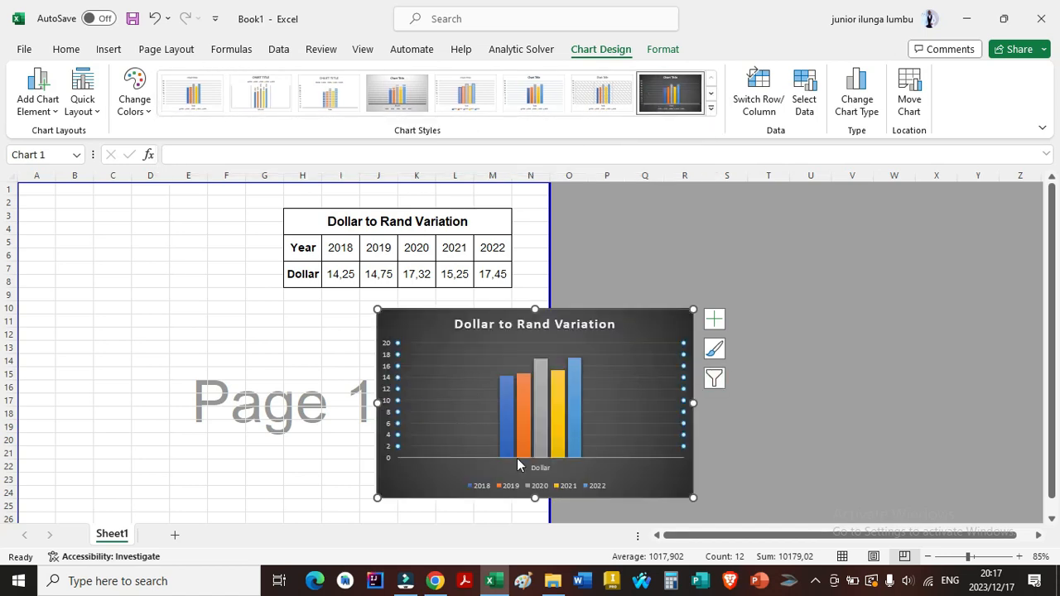
Add data labels to the chart's columns, and switch the gridlines off and on again
{"action": "left_click", "coordinate": [713, 327]}
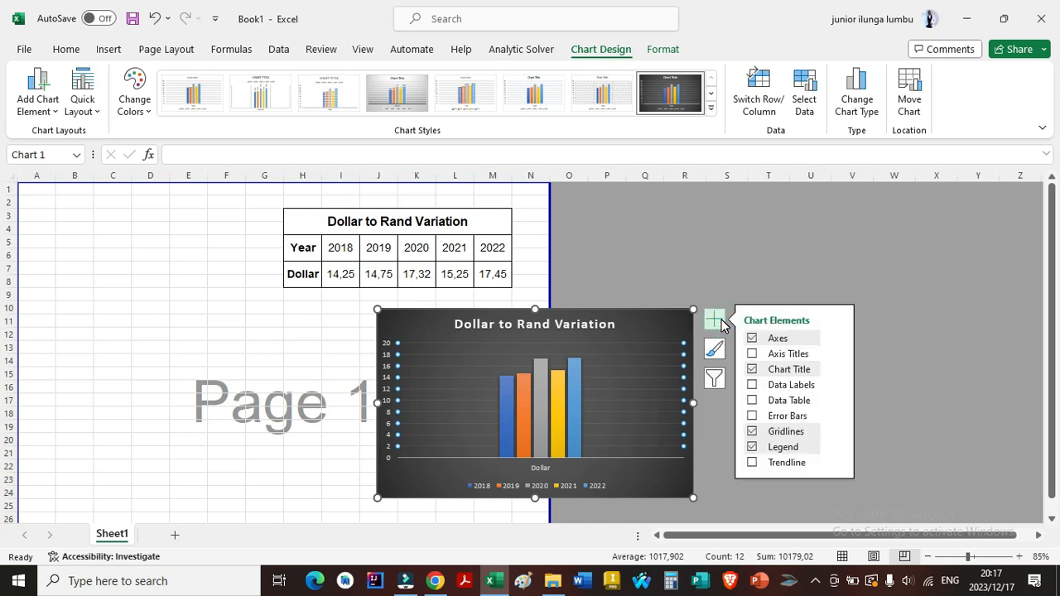
{"action": "left_click", "coordinate": [791, 386]}
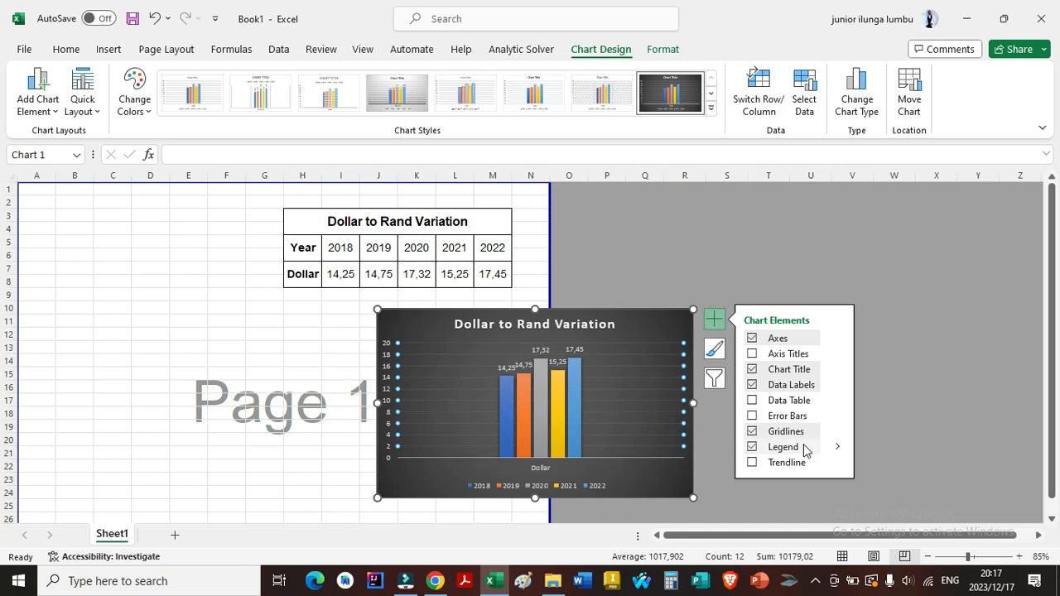
{"action": "left_click", "coordinate": [752, 432]}
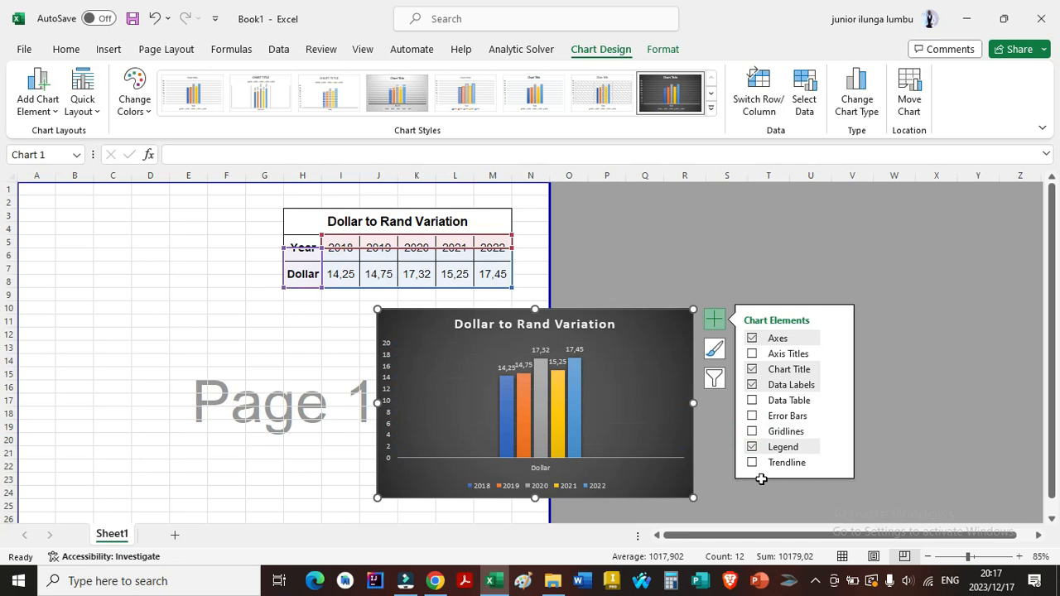
{"action": "left_click", "coordinate": [752, 432]}
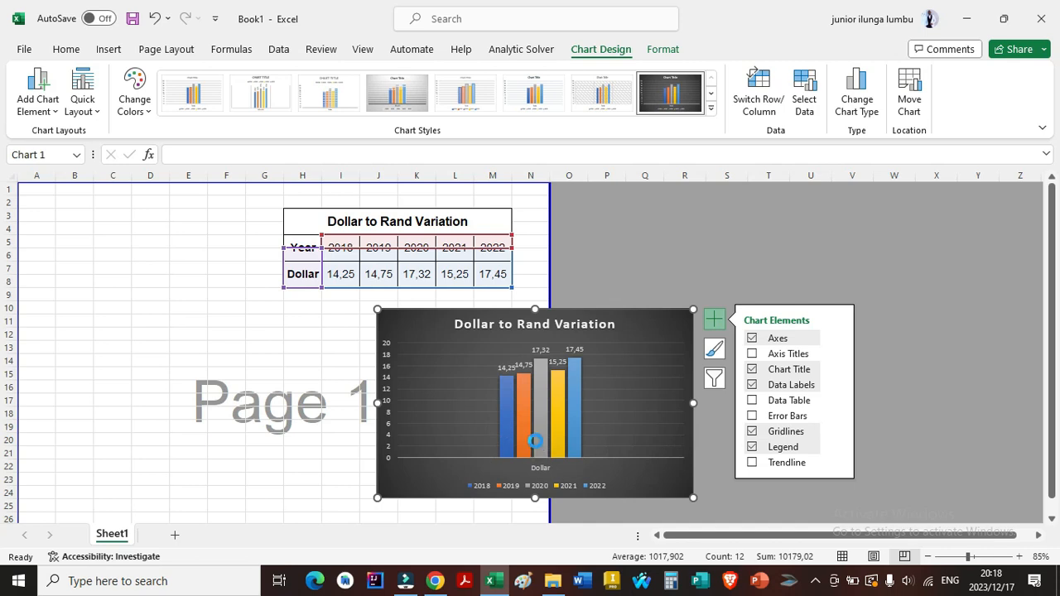
Move the chart to the lower right area of the page, covering about F20 to N33
{"action": "scroll", "coordinate": [537, 445], "scroll_direction": "up", "scroll_amount": 2}
{"action": "left_click_drag", "start_coordinate": [667, 536], "coordinate": [687, 536]}
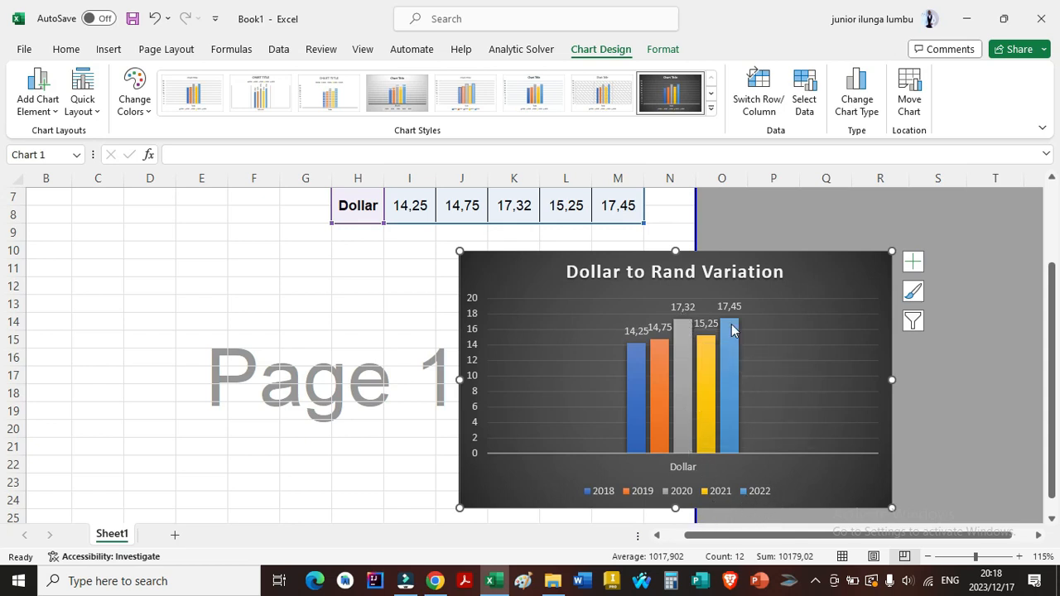
{"action": "scroll", "coordinate": [631, 393], "scroll_direction": "down", "scroll_amount": 2}
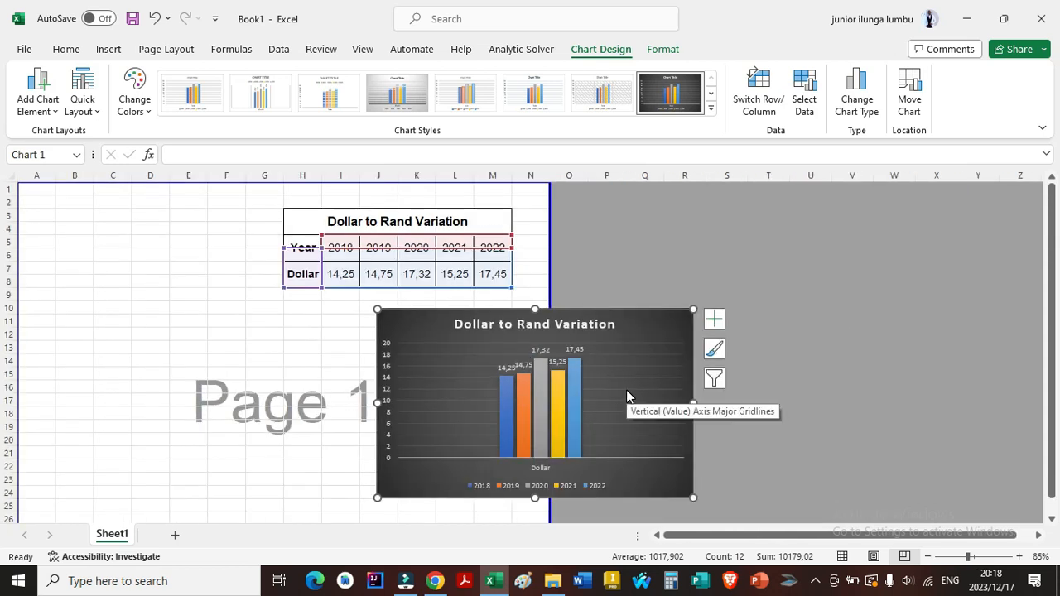
{"action": "scroll", "coordinate": [626, 391], "scroll_direction": "down", "scroll_amount": 1}
{"action": "left_click_drag", "start_coordinate": [540, 305], "coordinate": [425, 375]}
{"action": "scroll", "coordinate": [417, 344], "scroll_direction": "down", "scroll_amount": 1}
Try axis titles on the chart and remove them, and turn off the chart's gridlines
{"action": "left_click", "coordinate": [484, 365]}
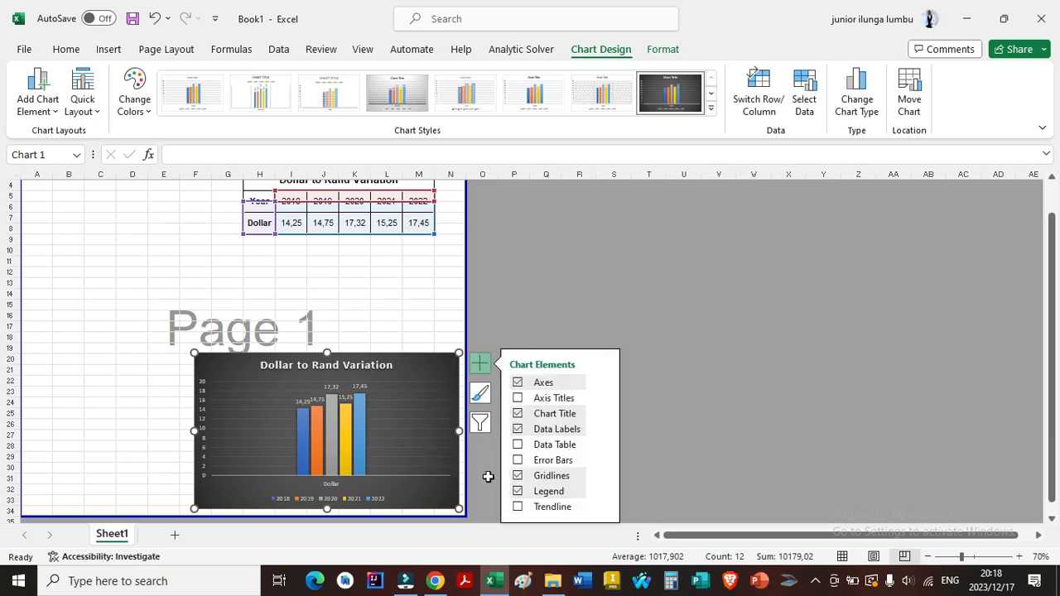
{"action": "left_click", "coordinate": [555, 400]}
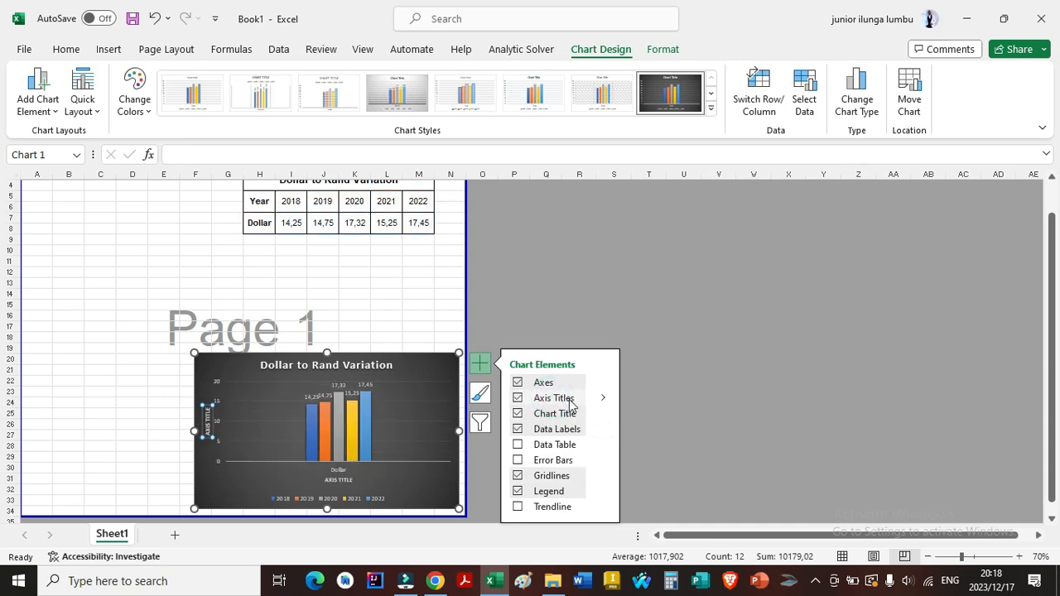
{"action": "left_click", "coordinate": [554, 399]}
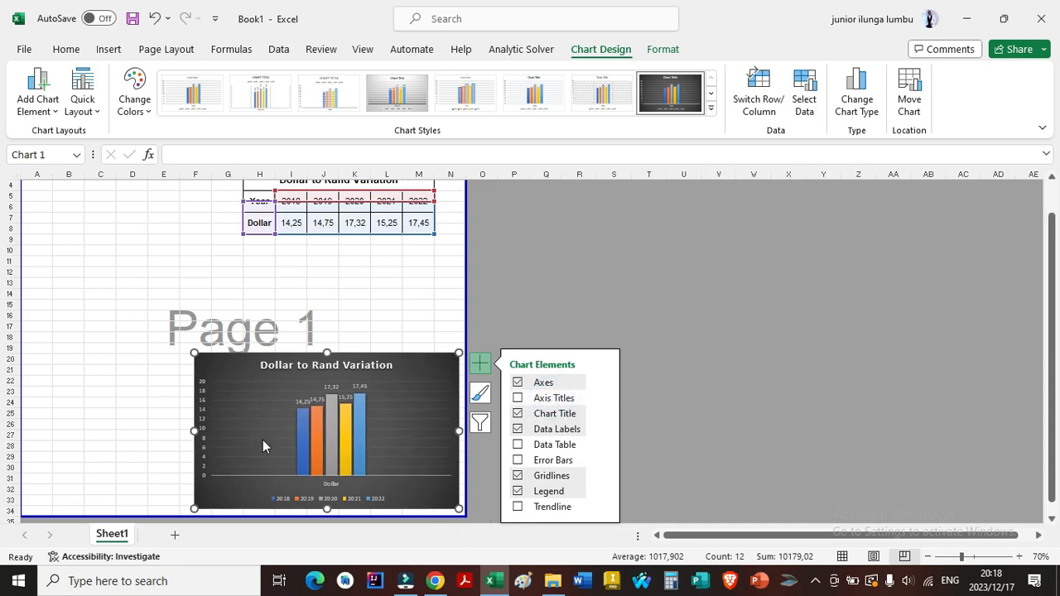
{"action": "left_click", "coordinate": [543, 478]}
{"action": "left_click", "coordinate": [407, 385]}
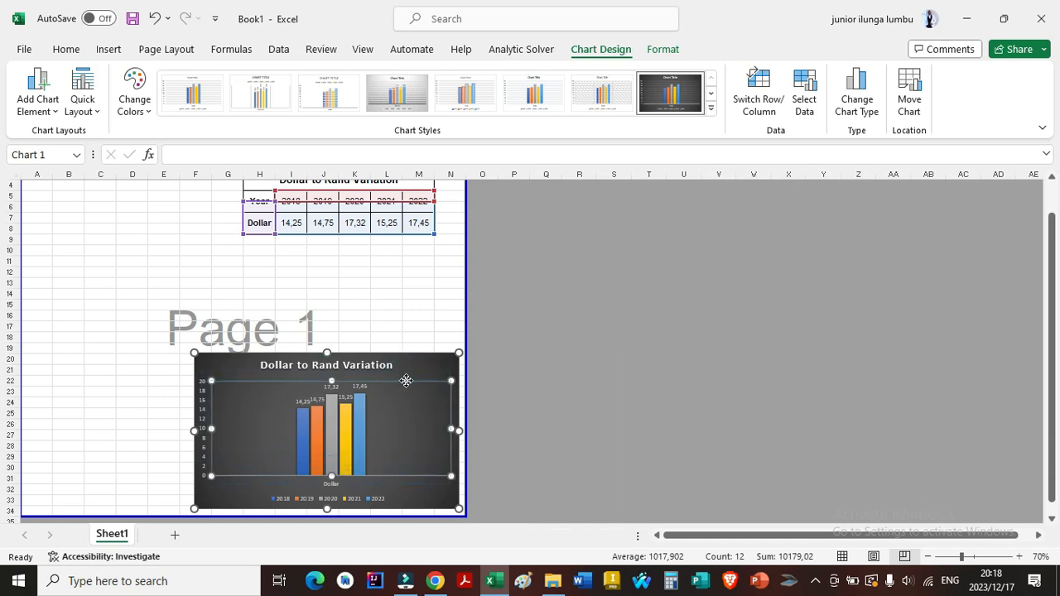
{"action": "left_click", "coordinate": [404, 361]}
{"action": "left_click", "coordinate": [375, 294]}
{"action": "scroll", "coordinate": [116, 311], "scroll_direction": "up", "scroll_amount": 1}
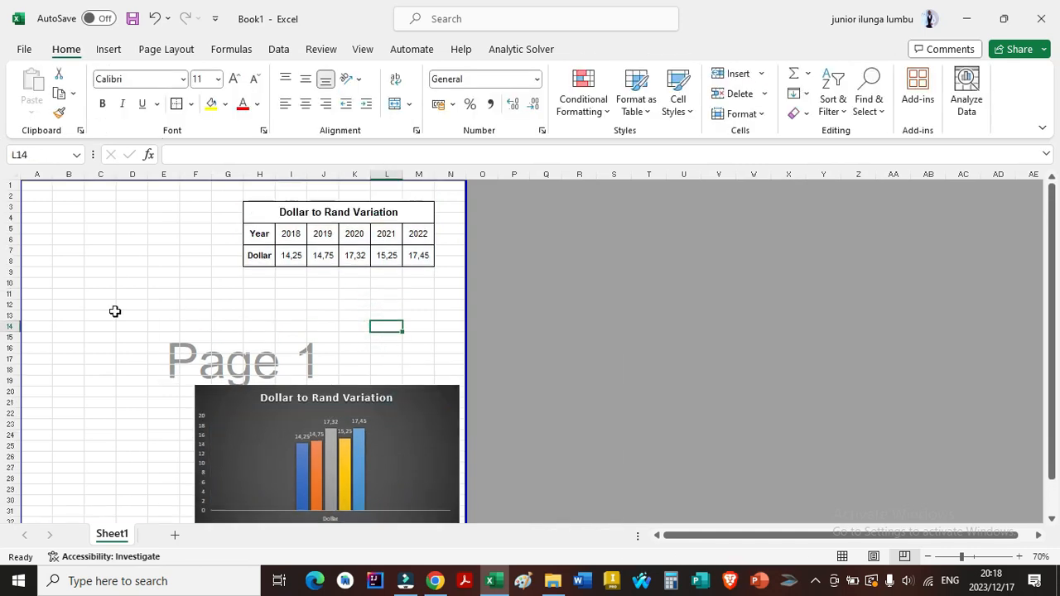
Enlarge the chart up and outwards from its upper corner so it covers about D12 to N33
{"action": "scroll", "coordinate": [115, 312], "scroll_direction": "down", "scroll_amount": 2}
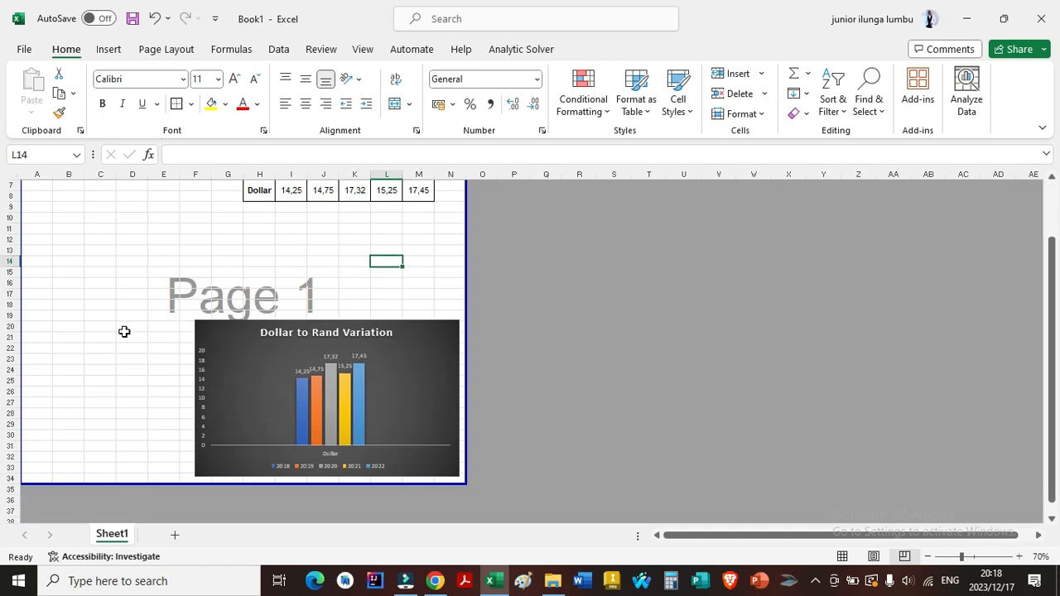
{"action": "left_click", "coordinate": [205, 332]}
{"action": "left_click_drag", "start_coordinate": [197, 323], "coordinate": [141, 240]}
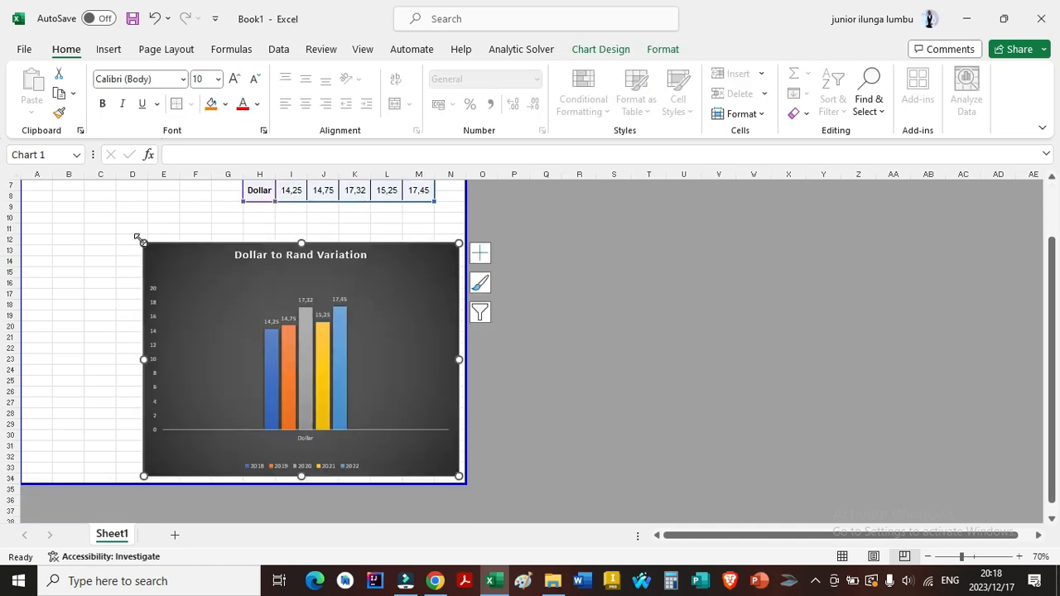
{"action": "scroll", "coordinate": [300, 434], "scroll_direction": "up", "scroll_amount": 2}
{"action": "scroll", "coordinate": [47, 351], "scroll_direction": "down", "scroll_amount": 1}
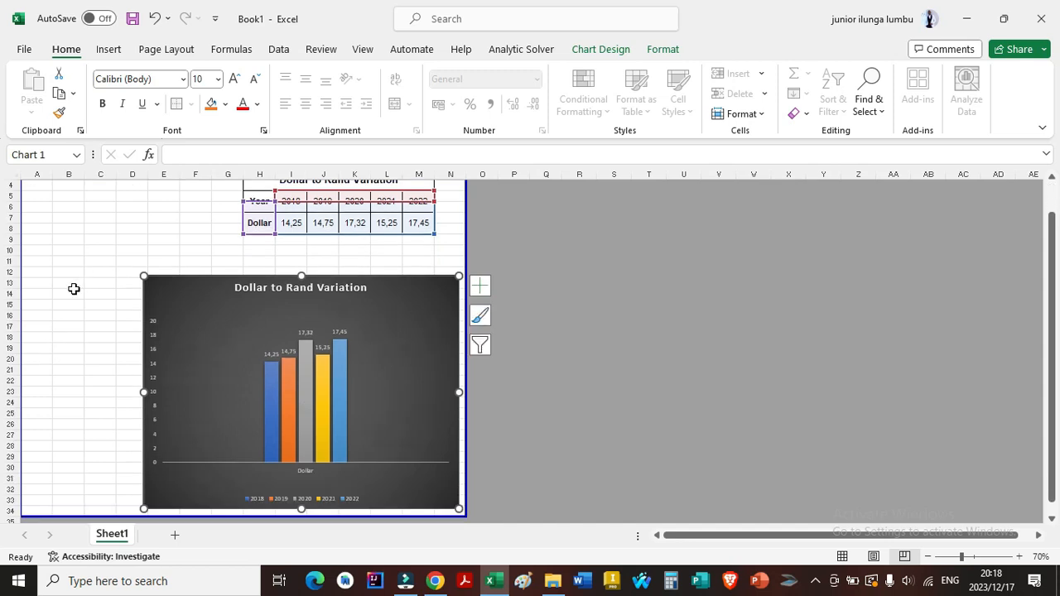
{"action": "left_click", "coordinate": [68, 345]}
{"action": "scroll", "coordinate": [111, 343], "scroll_direction": "up", "scroll_amount": 1}
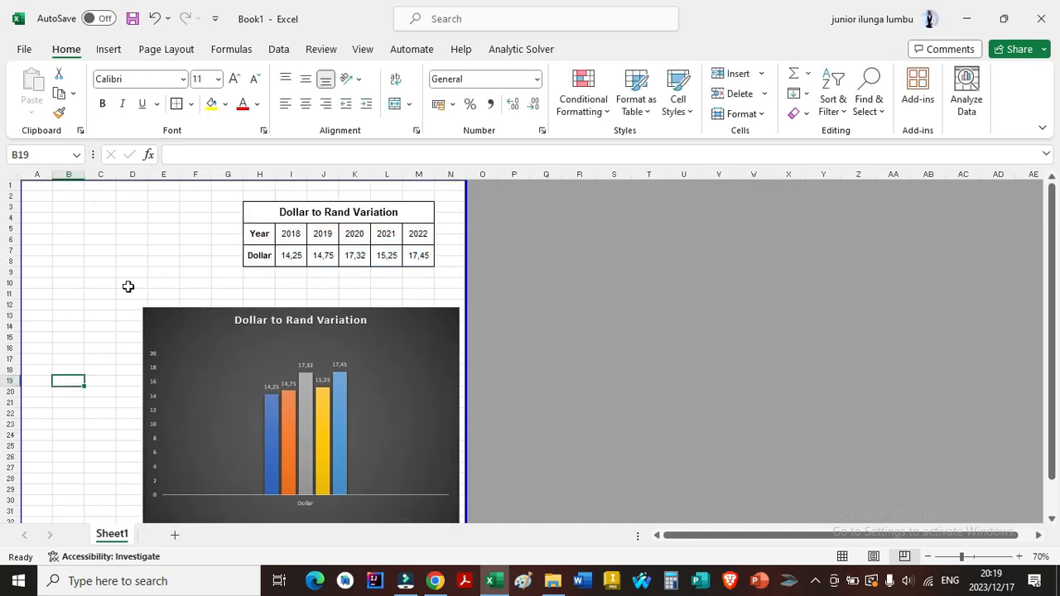
{"action": "scroll", "coordinate": [83, 282], "scroll_direction": "down", "scroll_amount": 1}
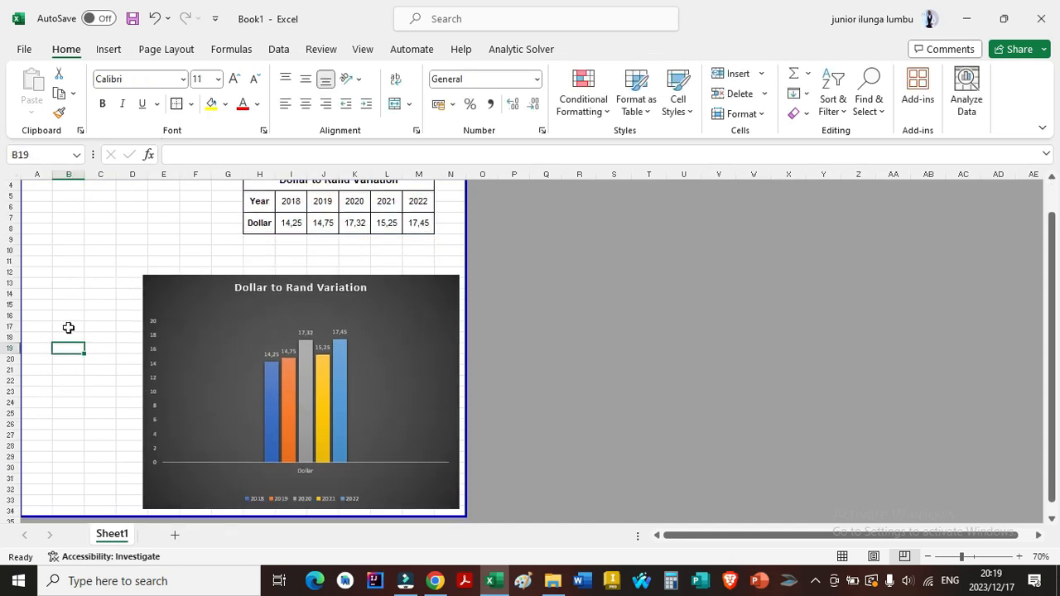
Switch the worksheet's gridlines off and on again
{"action": "left_click", "coordinate": [363, 49]}
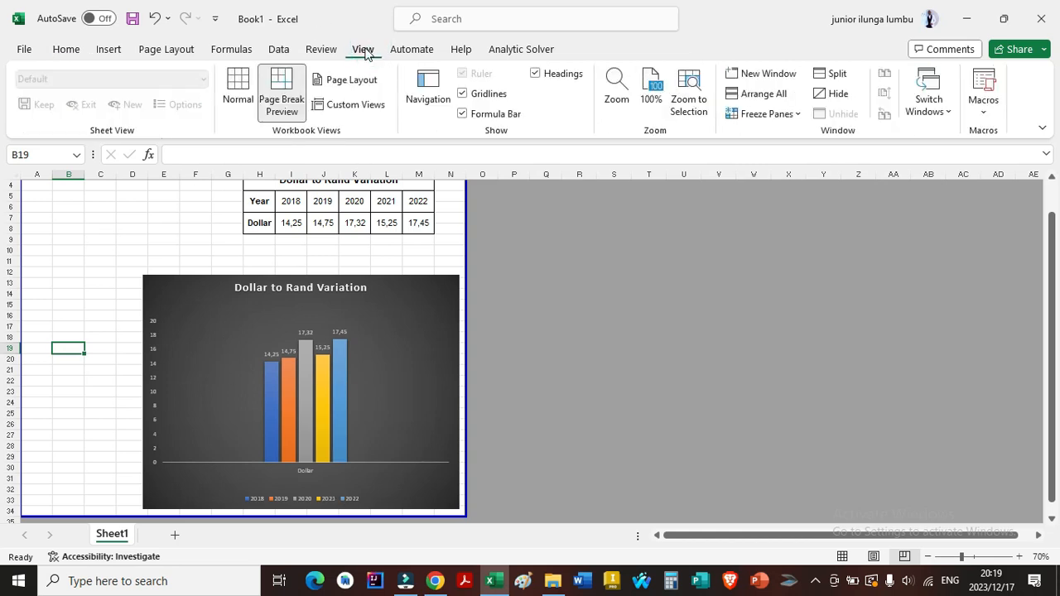
{"action": "left_click", "coordinate": [462, 94]}
{"action": "scroll", "coordinate": [221, 238], "scroll_direction": "up", "scroll_amount": 1}
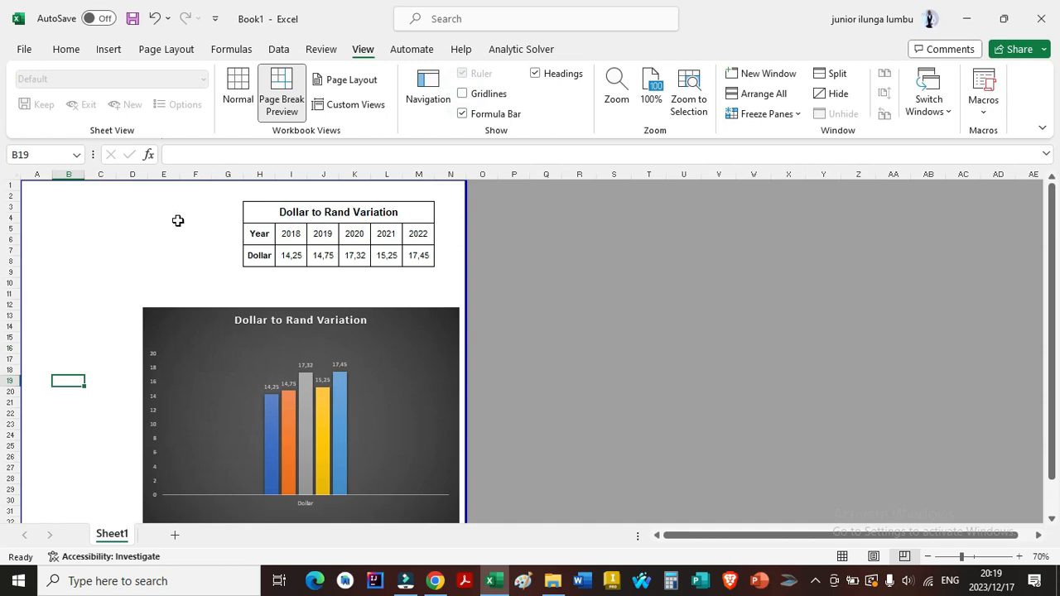
{"action": "left_click", "coordinate": [463, 94]}
{"action": "scroll", "coordinate": [113, 261], "scroll_direction": "down", "scroll_amount": 1}
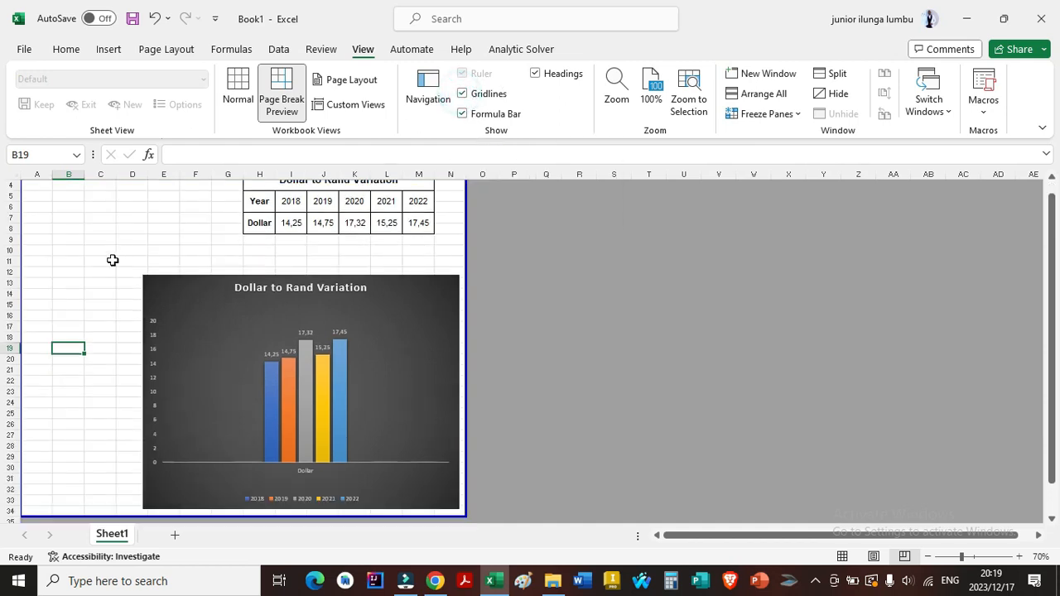
{"action": "scroll", "coordinate": [112, 260], "scroll_direction": "down", "scroll_amount": 2}
{"action": "scroll", "coordinate": [606, 397], "scroll_direction": "up", "scroll_amount": 3}
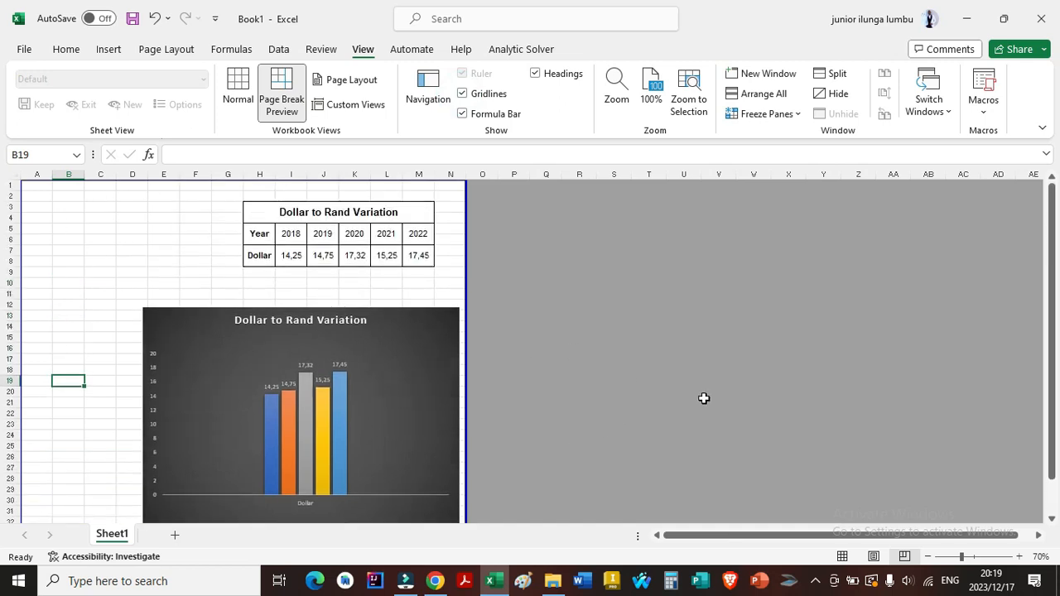
Save the workbook in the Documents folder as an Excel Workbook named "Dollar to rand variation"
{"action": "left_click", "coordinate": [24, 49]}
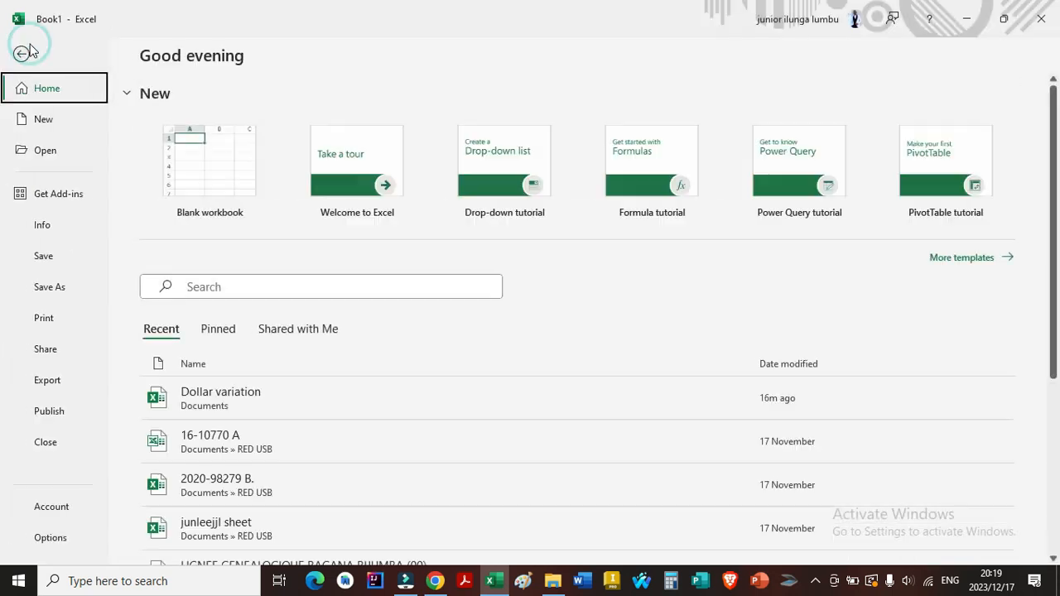
{"action": "left_click", "coordinate": [38, 287]}
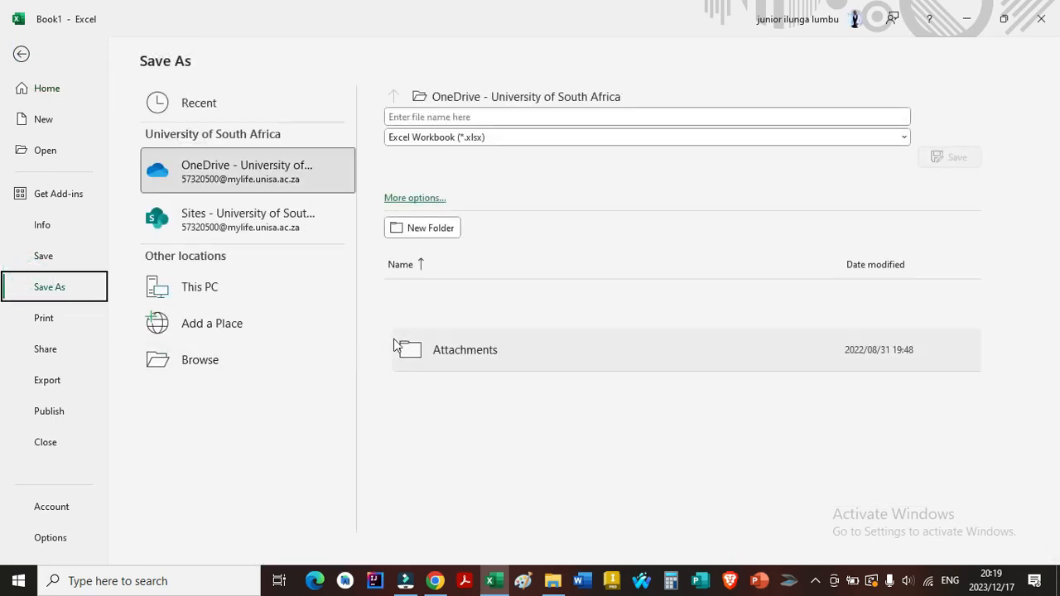
{"action": "left_click", "coordinate": [197, 362]}
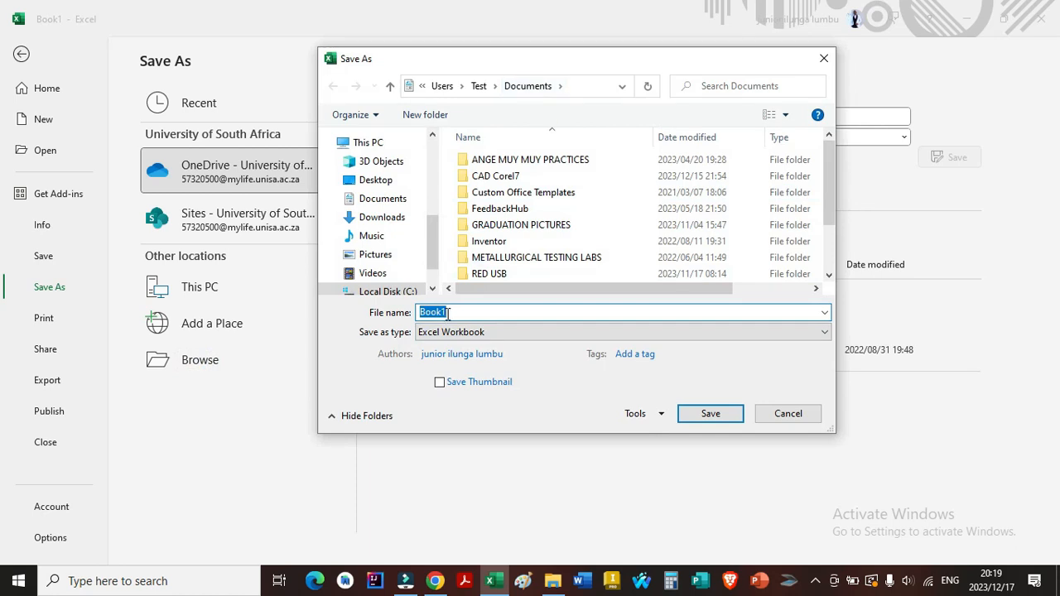
{"action": "type", "text": "D"}
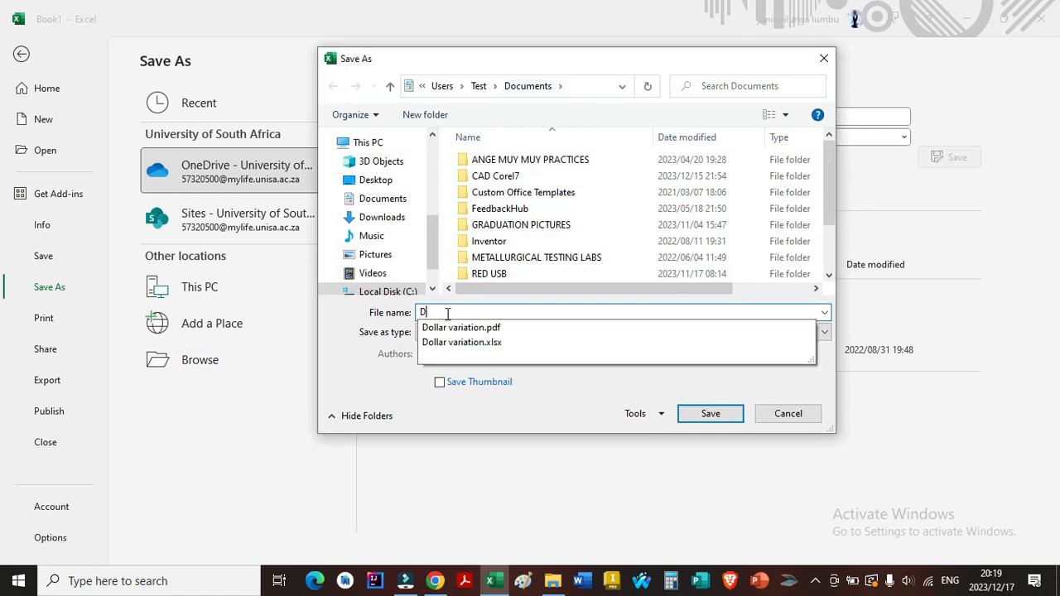
{"action": "type", "text": "ollar 1"}
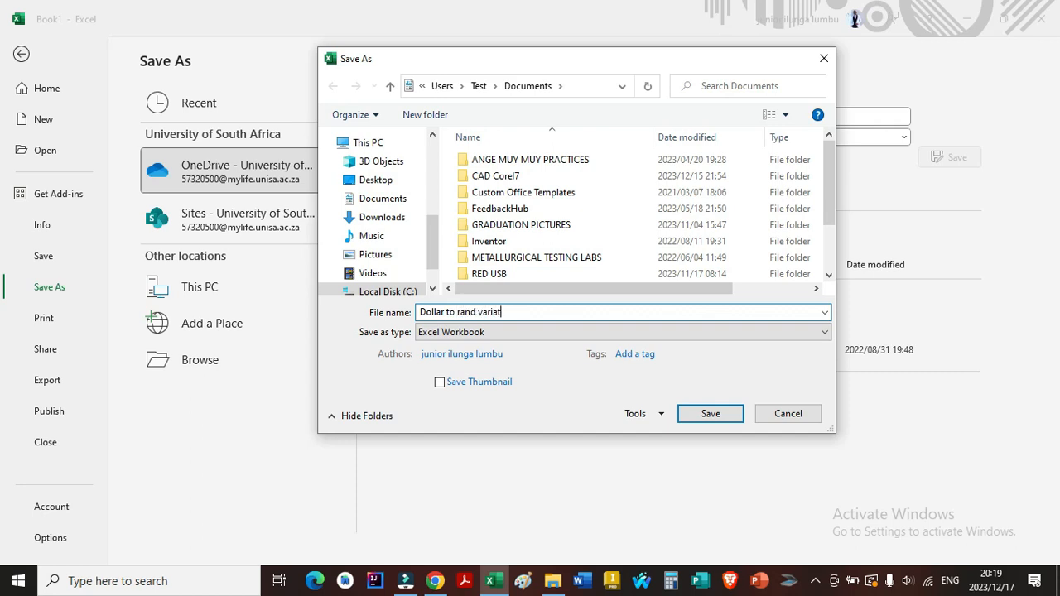
{"action": "key", "text": "Return"}
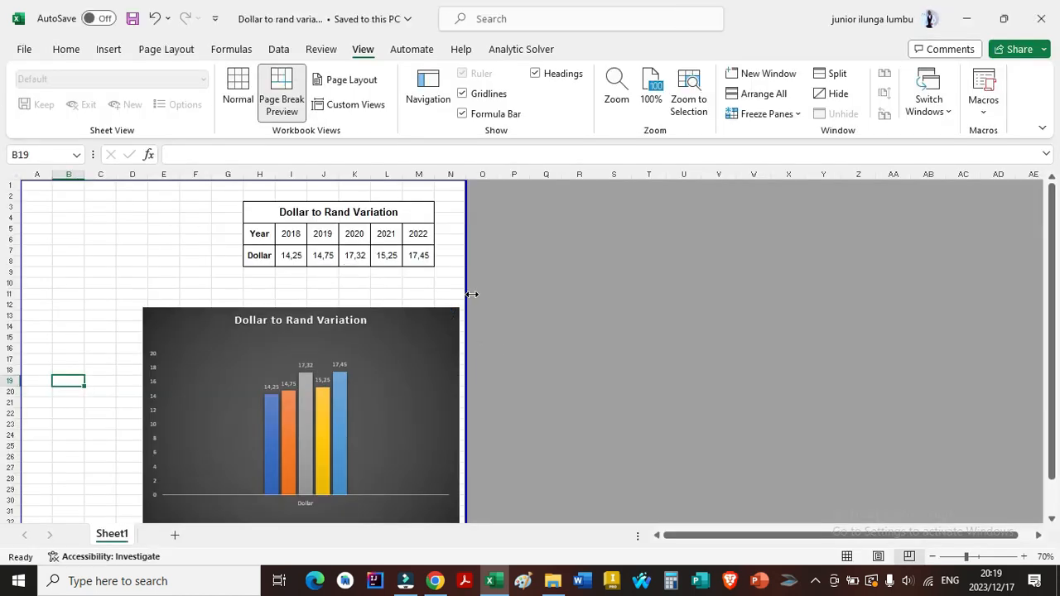
Save a PDF copy of the sheet in the Documents folder under the name "Dollar to rand variation"
{"action": "scroll", "coordinate": [530, 296], "scroll_direction": "down", "scroll_amount": 1}
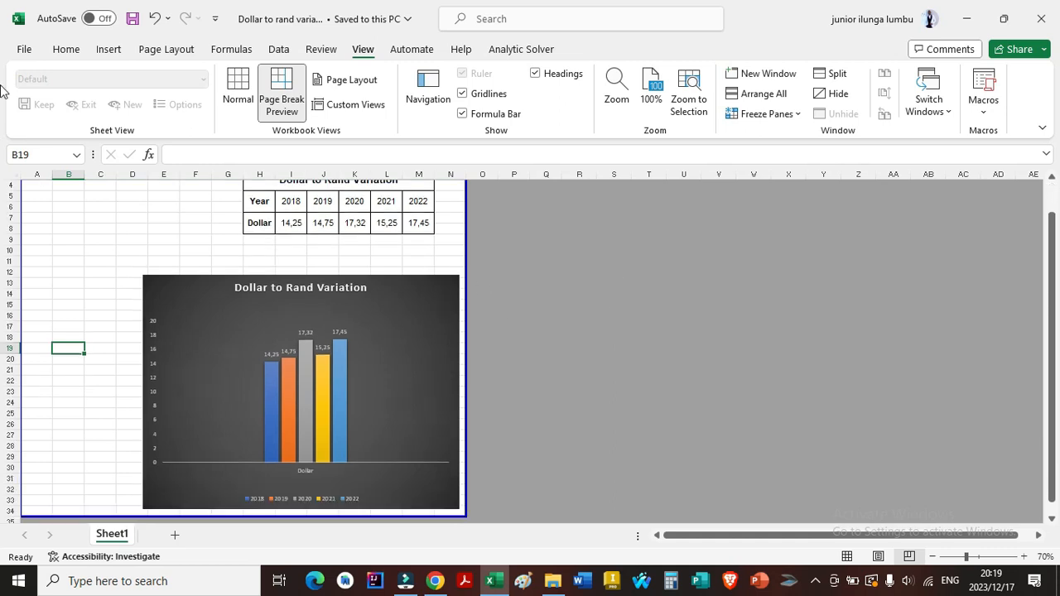
{"action": "left_click", "coordinate": [24, 48]}
{"action": "left_click", "coordinate": [63, 290]}
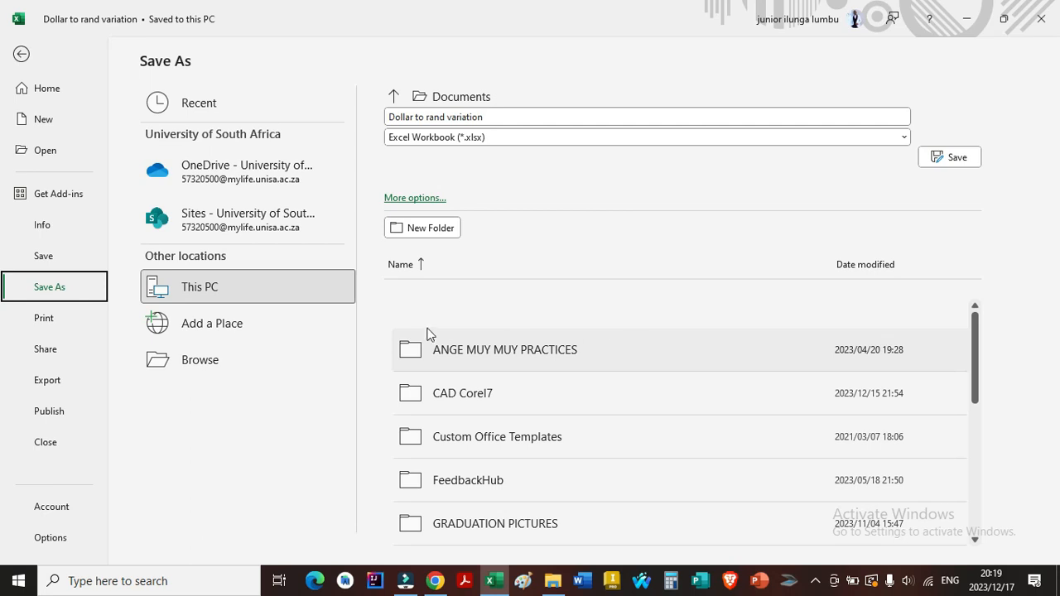
{"action": "left_click", "coordinate": [194, 362]}
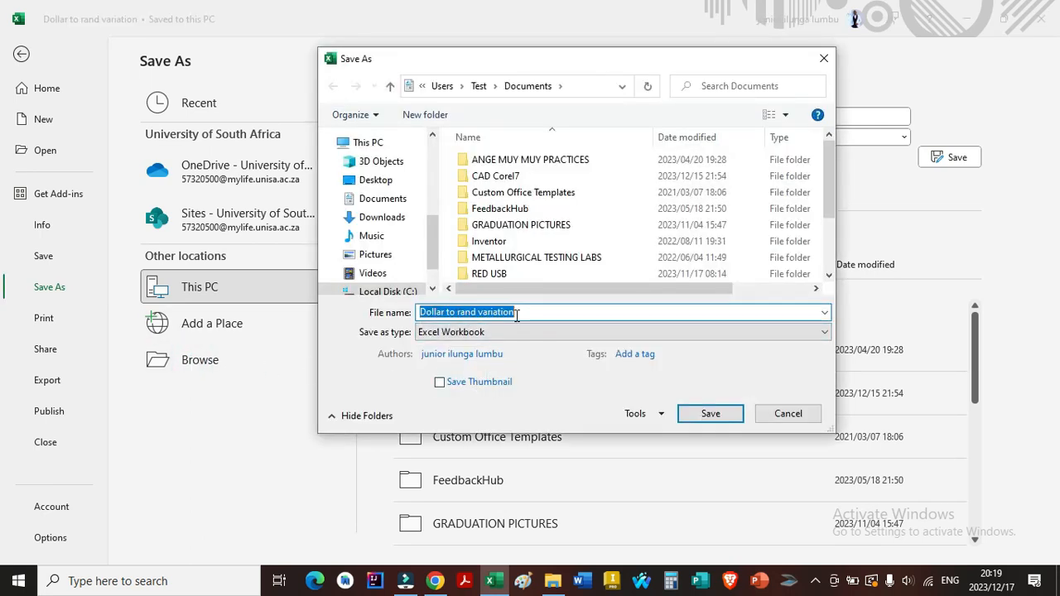
{"action": "left_click", "coordinate": [493, 332]}
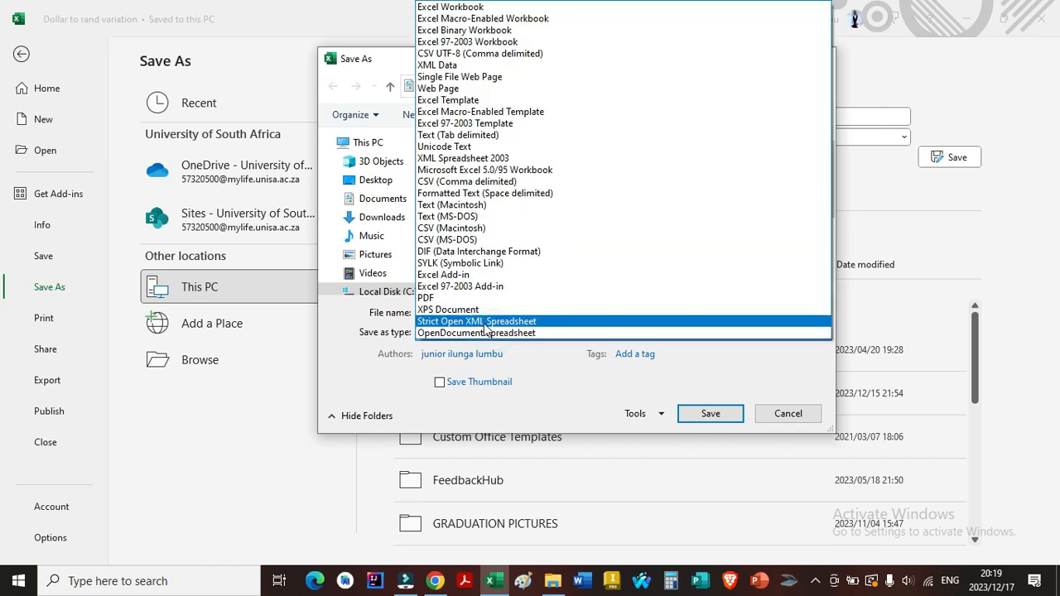
{"action": "left_click", "coordinate": [550, 395]}
{"action": "left_click", "coordinate": [521, 333]}
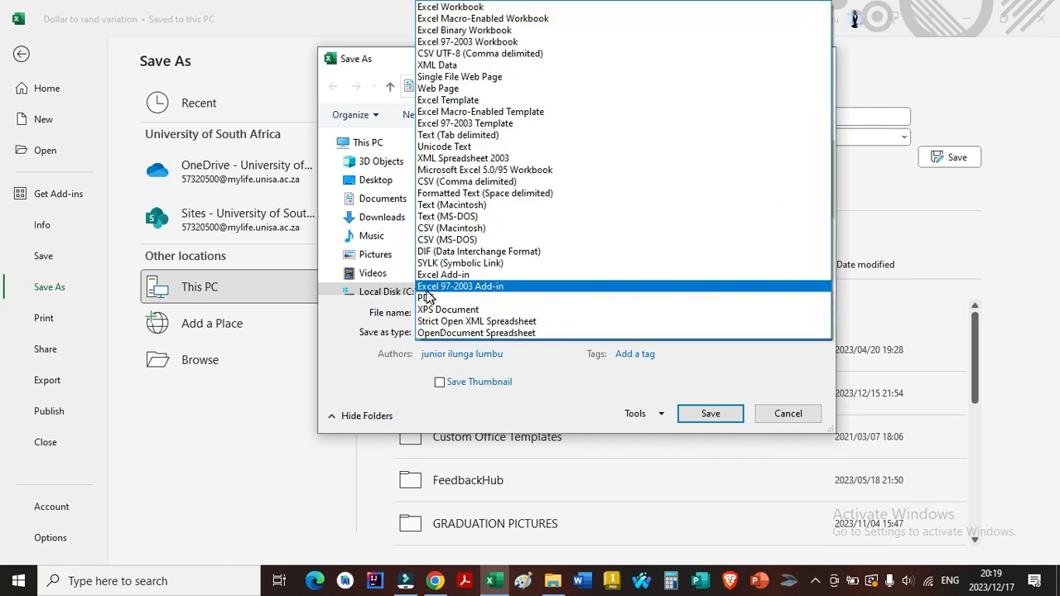
{"action": "left_click", "coordinate": [428, 299]}
{"action": "left_click", "coordinate": [706, 478]}
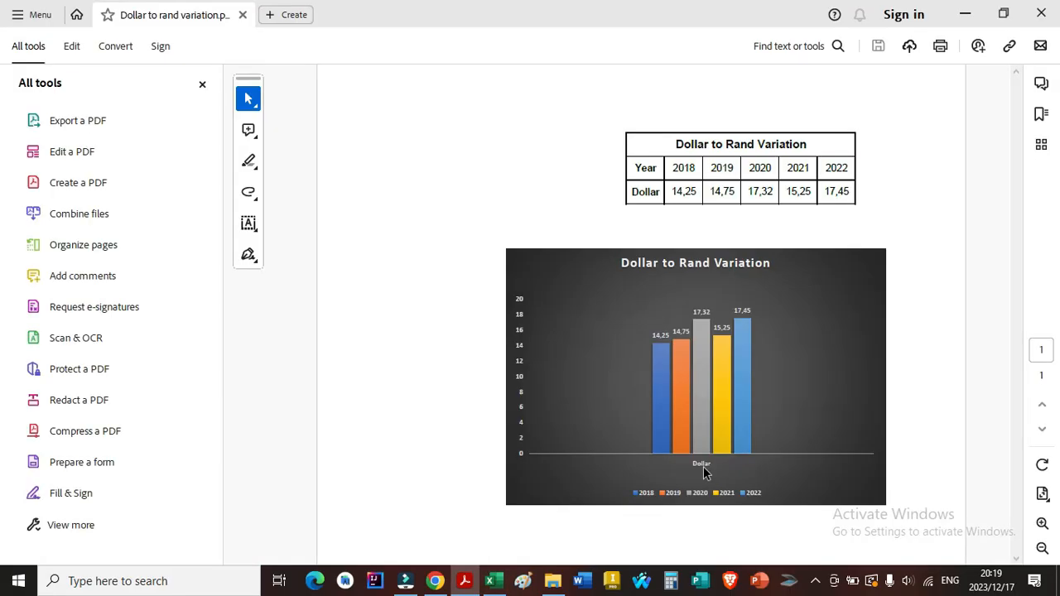
Hide the tools pane in Adobe Acrobat and look over the exported page with the table and chart
{"action": "left_click", "coordinate": [202, 84]}
{"action": "scroll", "coordinate": [433, 237], "scroll_direction": "down", "scroll_amount": 2}
{"action": "scroll", "coordinate": [433, 237], "scroll_direction": "up", "scroll_amount": 2}
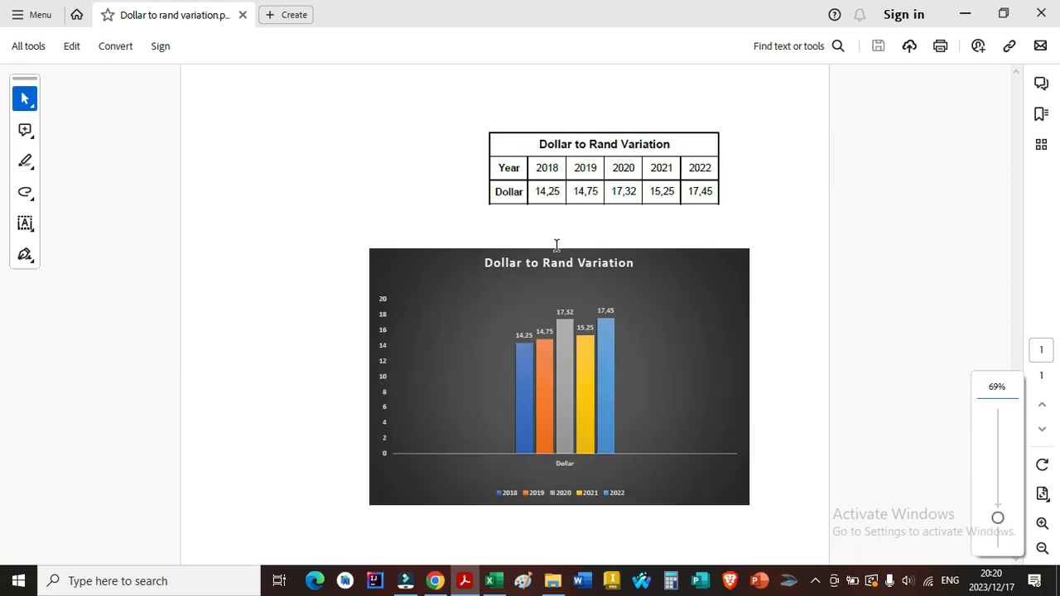